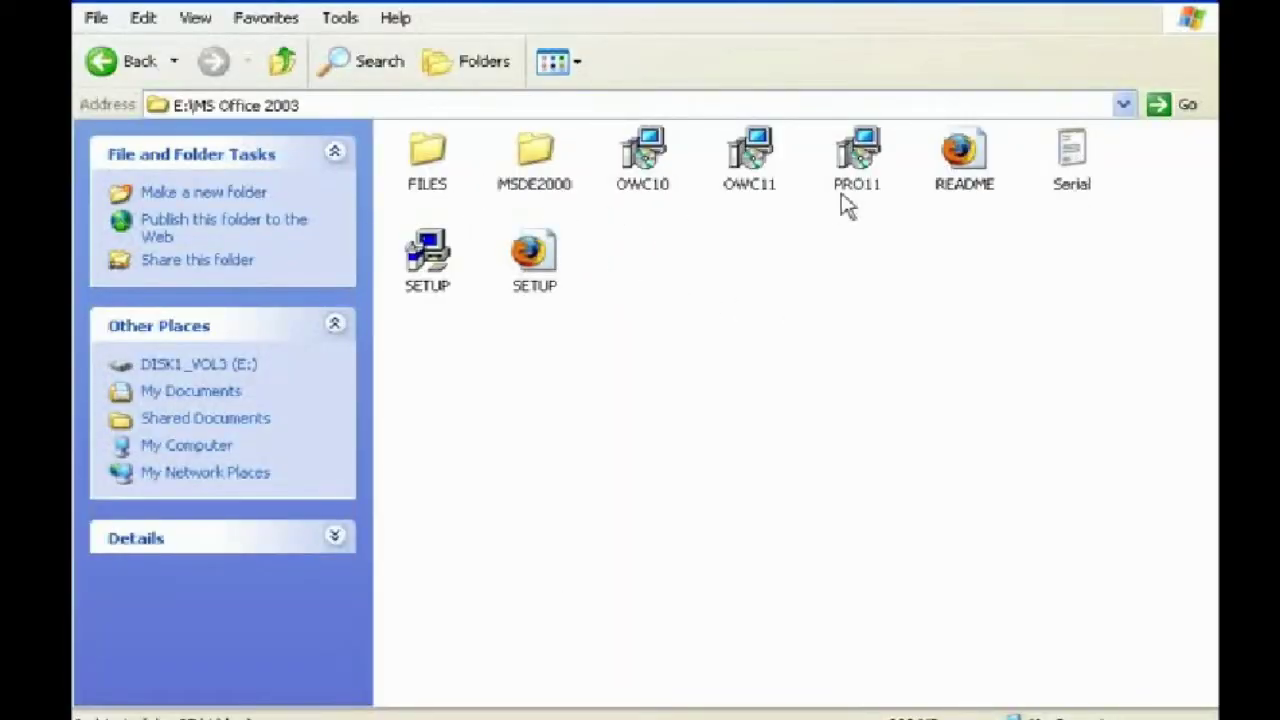
Open the Serial text file, reposition and shrink its Notepad window to show the product key, and put it aside.
{"action": "mouse_move", "coordinate": [841, 195]}
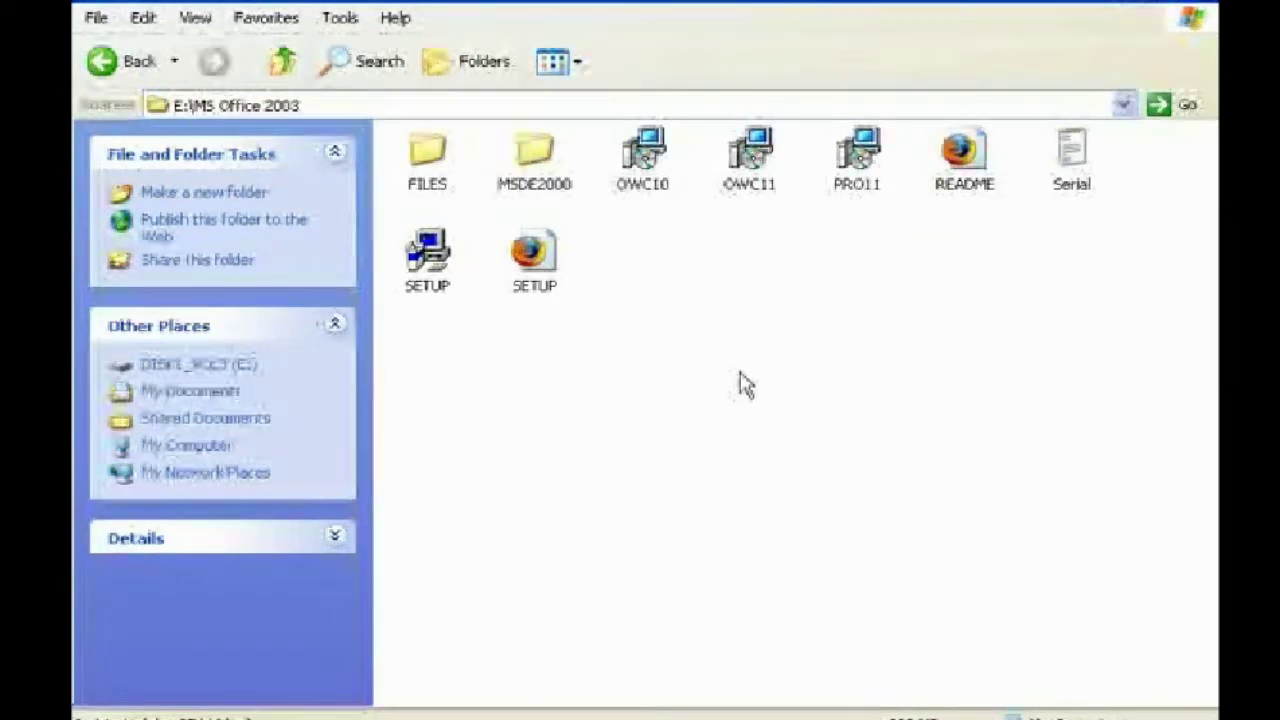
{"action": "left_click", "coordinate": [1068, 195]}
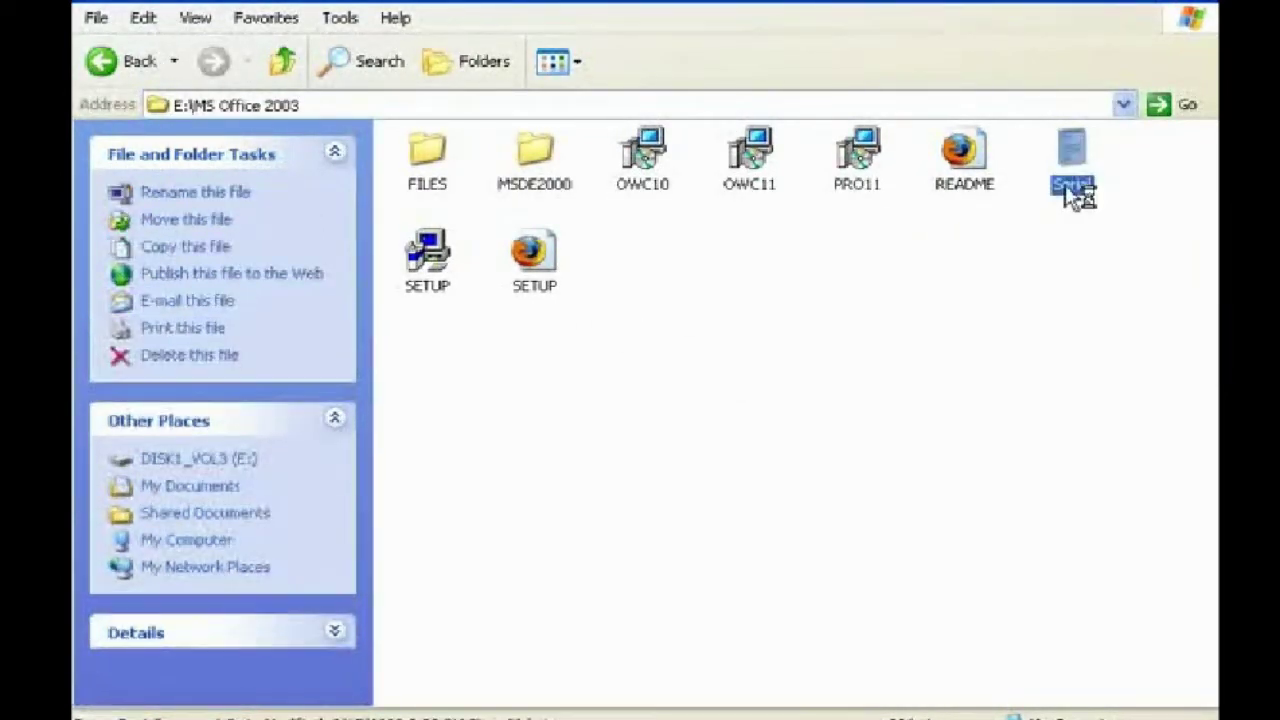
{"action": "double_click", "coordinate": [1070, 195]}
{"action": "left_click_drag", "start_coordinate": [750, 208], "coordinate": [606, 78]}
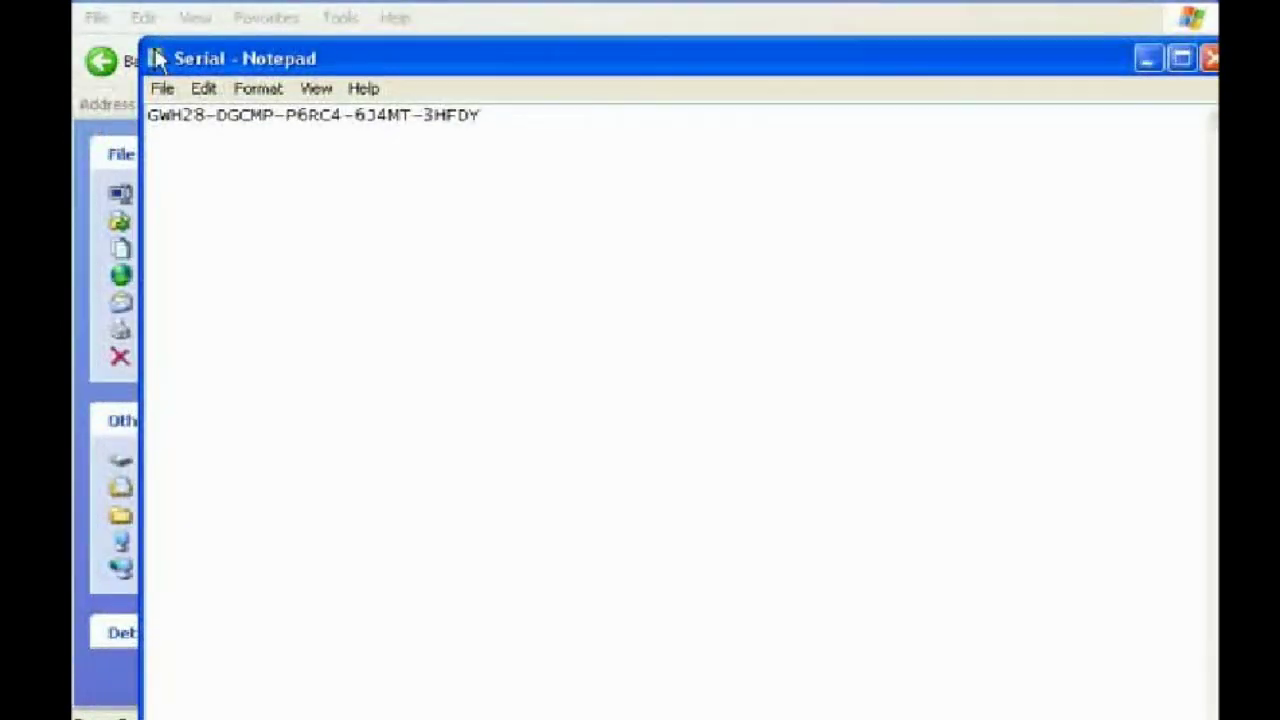
{"action": "left_click_drag", "start_coordinate": [140, 42], "coordinate": [328, 168]}
{"action": "left_click_drag", "start_coordinate": [645, 226], "coordinate": [288, 226]}
{"action": "left_click", "coordinate": [483, 268]}
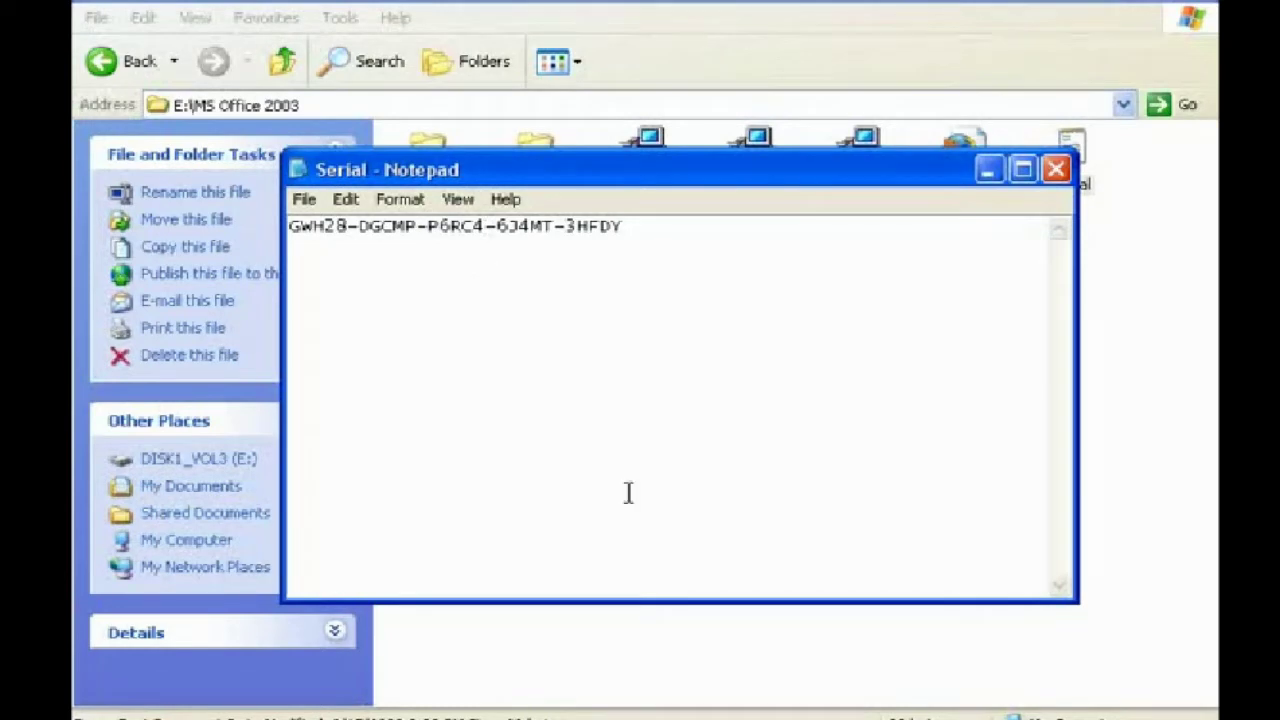
{"action": "key", "text": "alt+F4"}
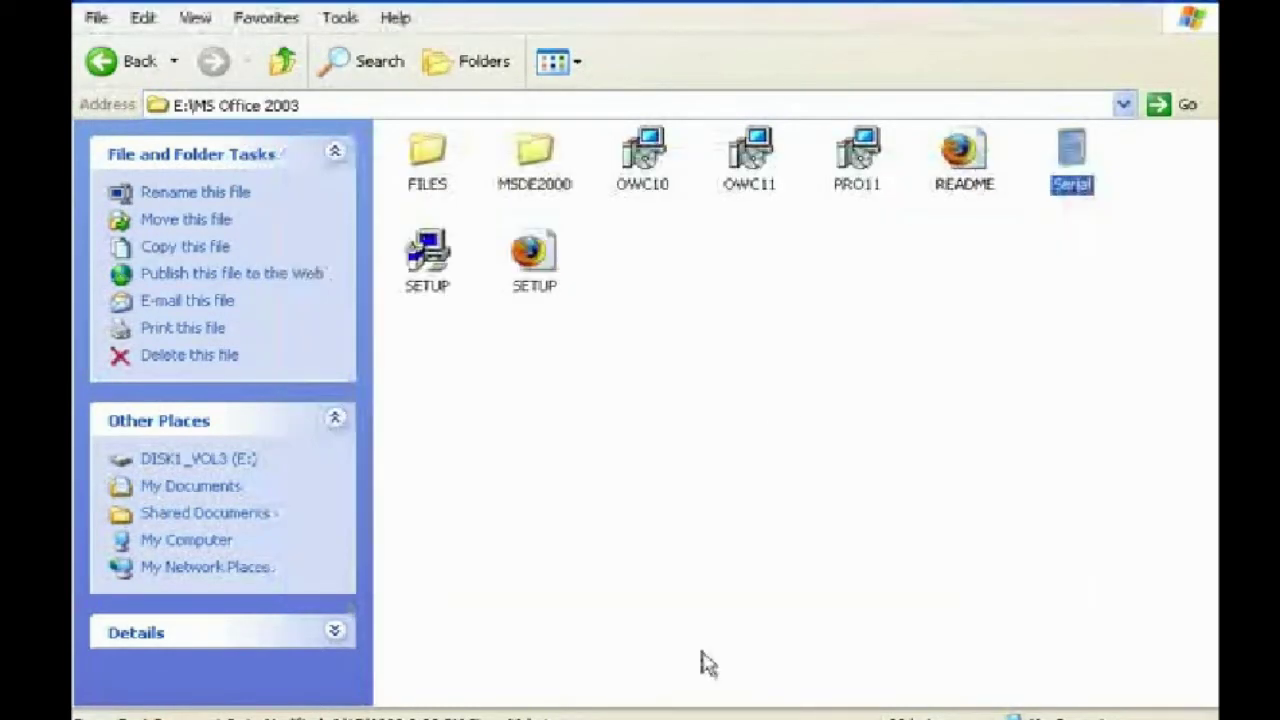
Launch the PRO11 installer and copy the first group of the product key from the Serial file into its first field.
{"action": "double_click", "coordinate": [851, 191]}
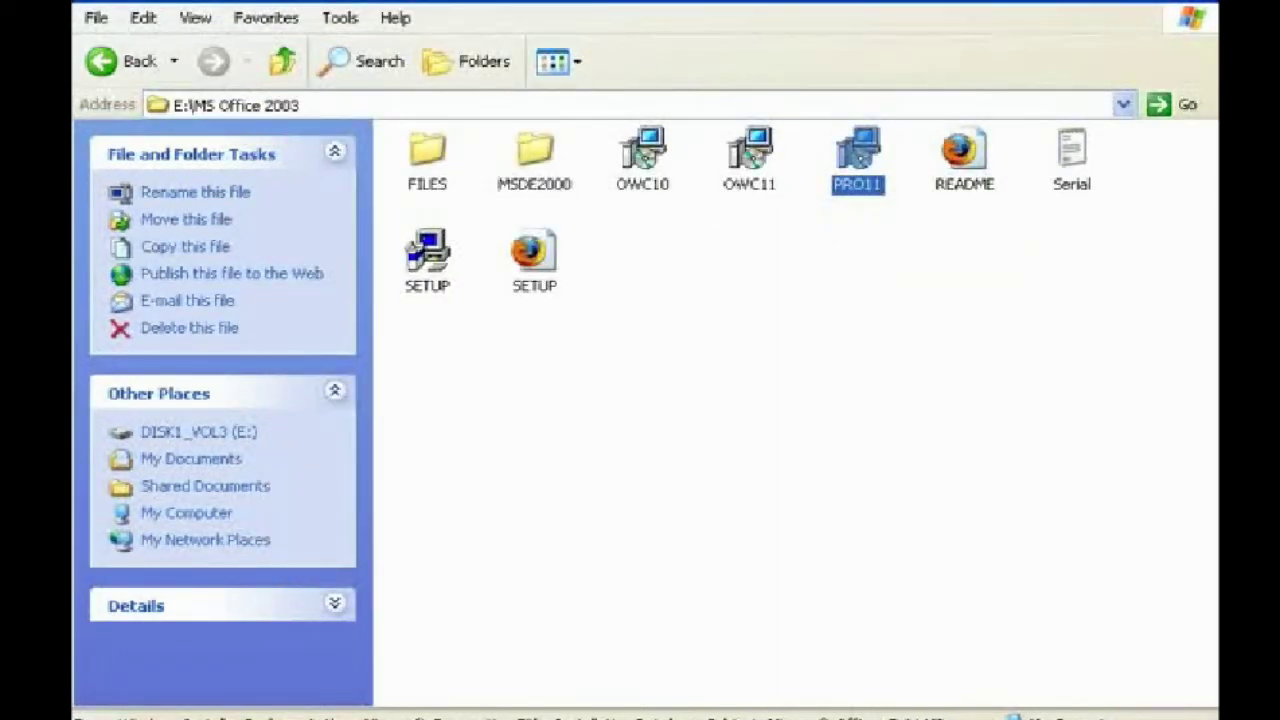
{"action": "left_click", "coordinate": [858, 715]}
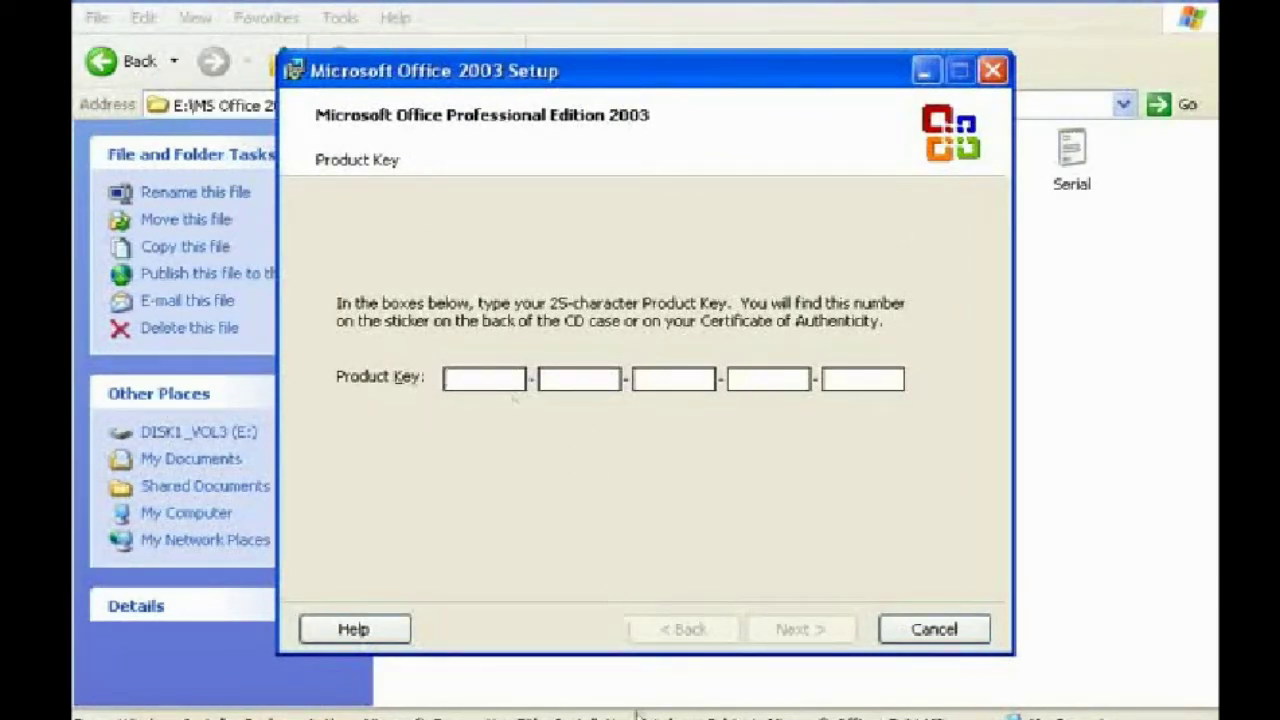
{"action": "key", "text": "alt+Tab"}
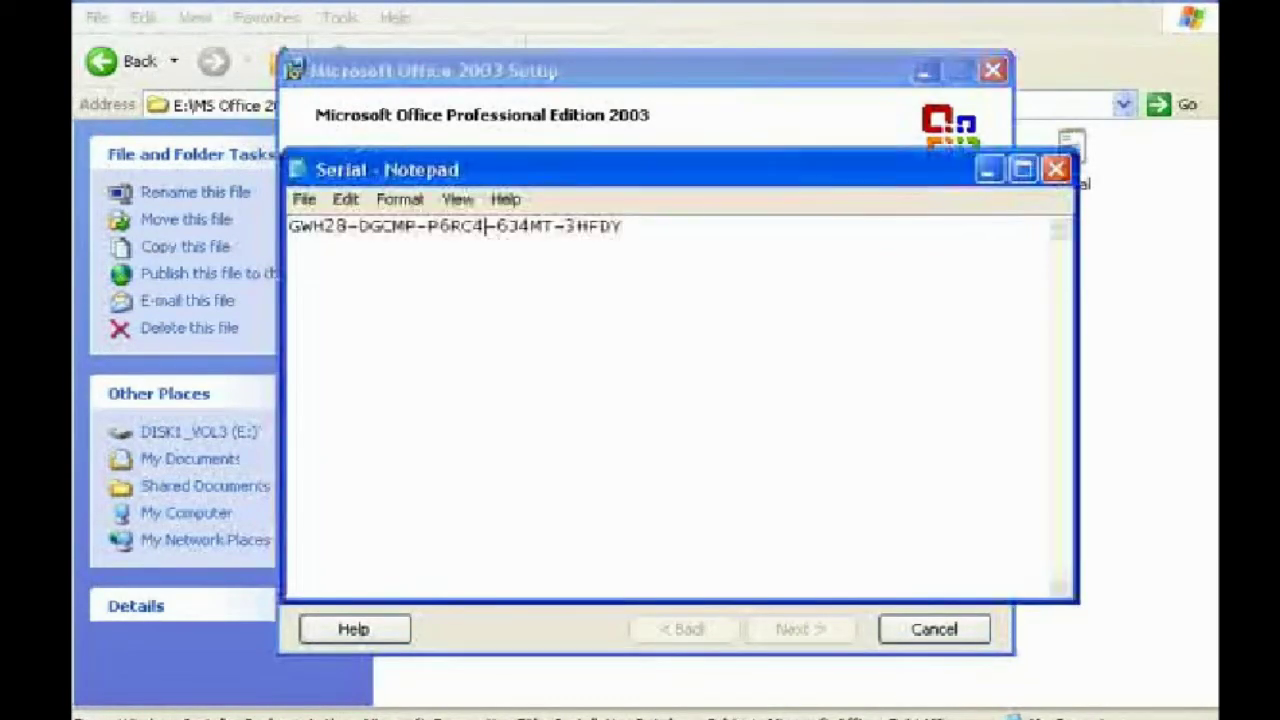
{"action": "left_click_drag", "start_coordinate": [343, 233], "coordinate": [296, 230]}
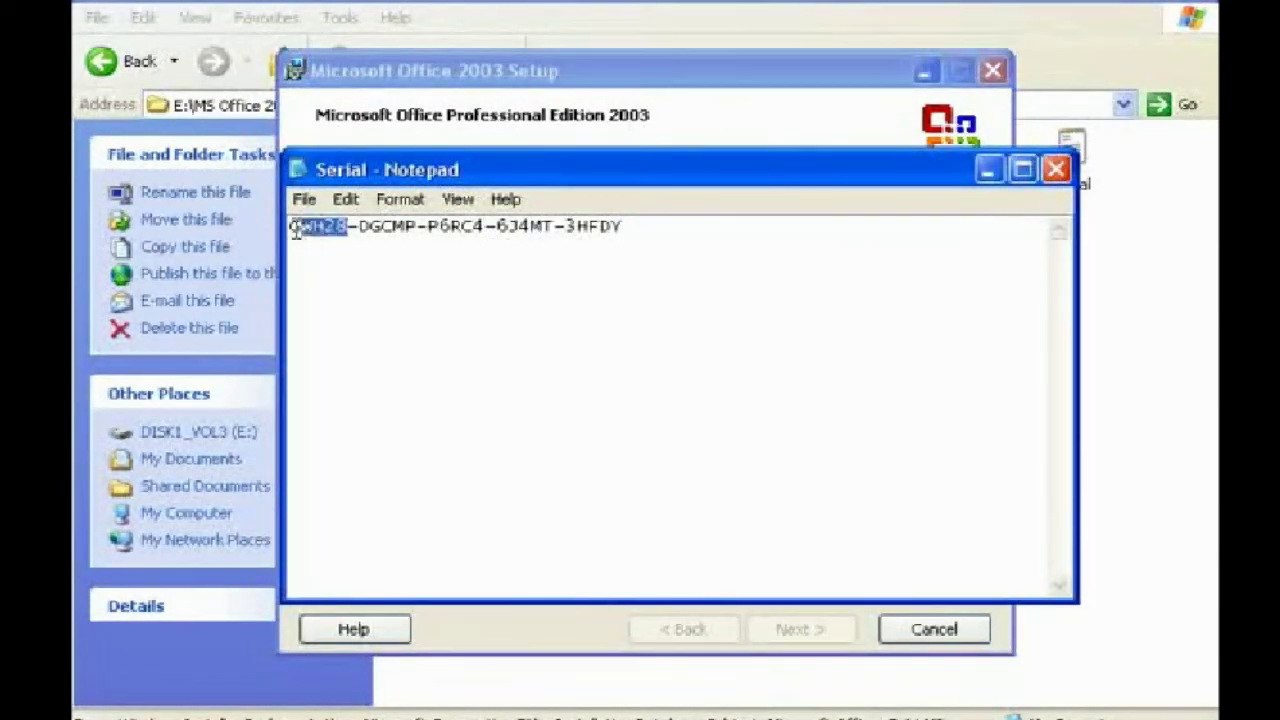
{"action": "right_click", "coordinate": [300, 240]}
{"action": "left_click", "coordinate": [329, 297]}
{"action": "left_click", "coordinate": [505, 85]}
{"action": "right_click", "coordinate": [482, 380]}
{"action": "left_click", "coordinate": [514, 477]}
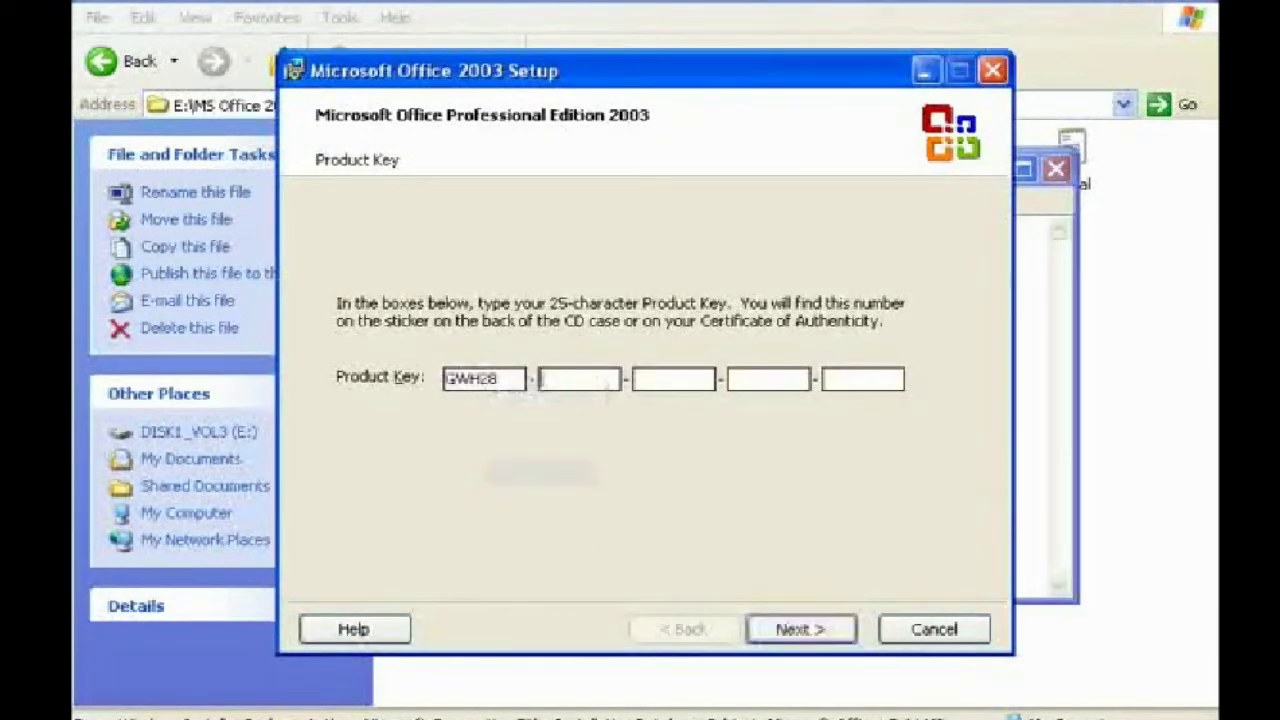
Copy the second group of the product key from the Serial file into the second Product Key field.
{"action": "key", "text": "alt+Tab"}
{"action": "key", "text": "ctrl+a"}
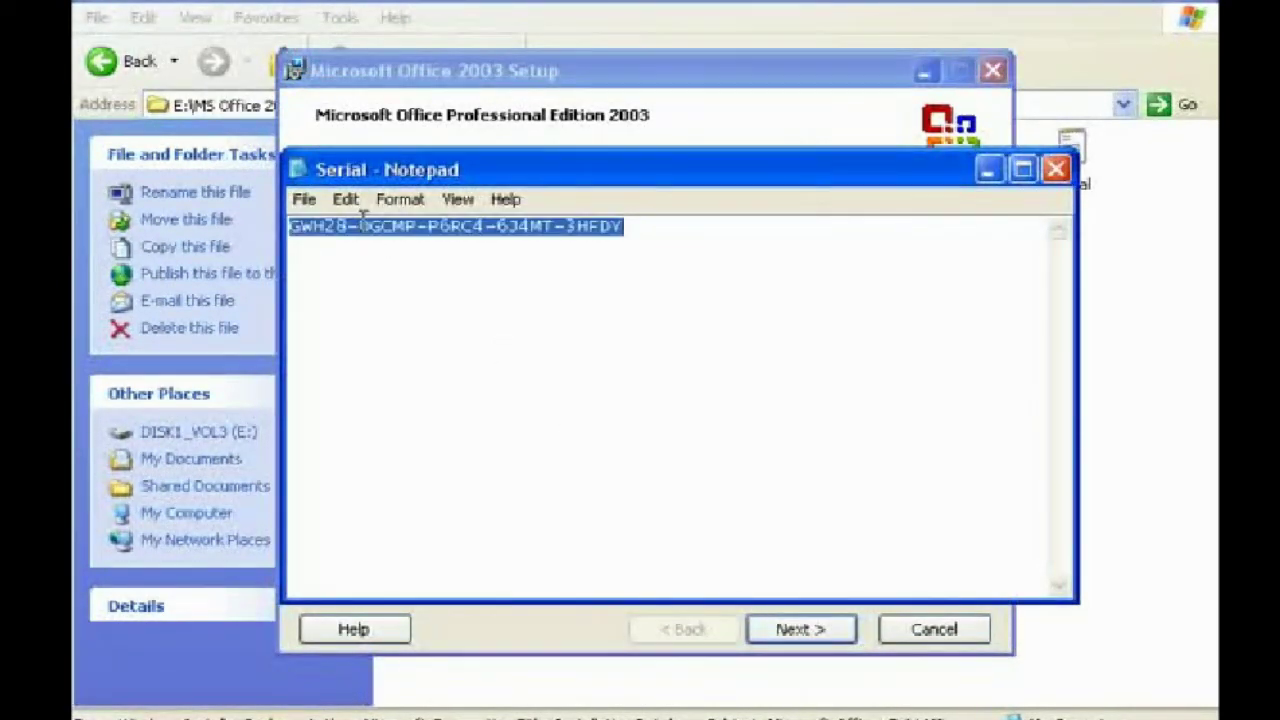
{"action": "left_click_drag", "start_coordinate": [414, 226], "coordinate": [358, 226]}
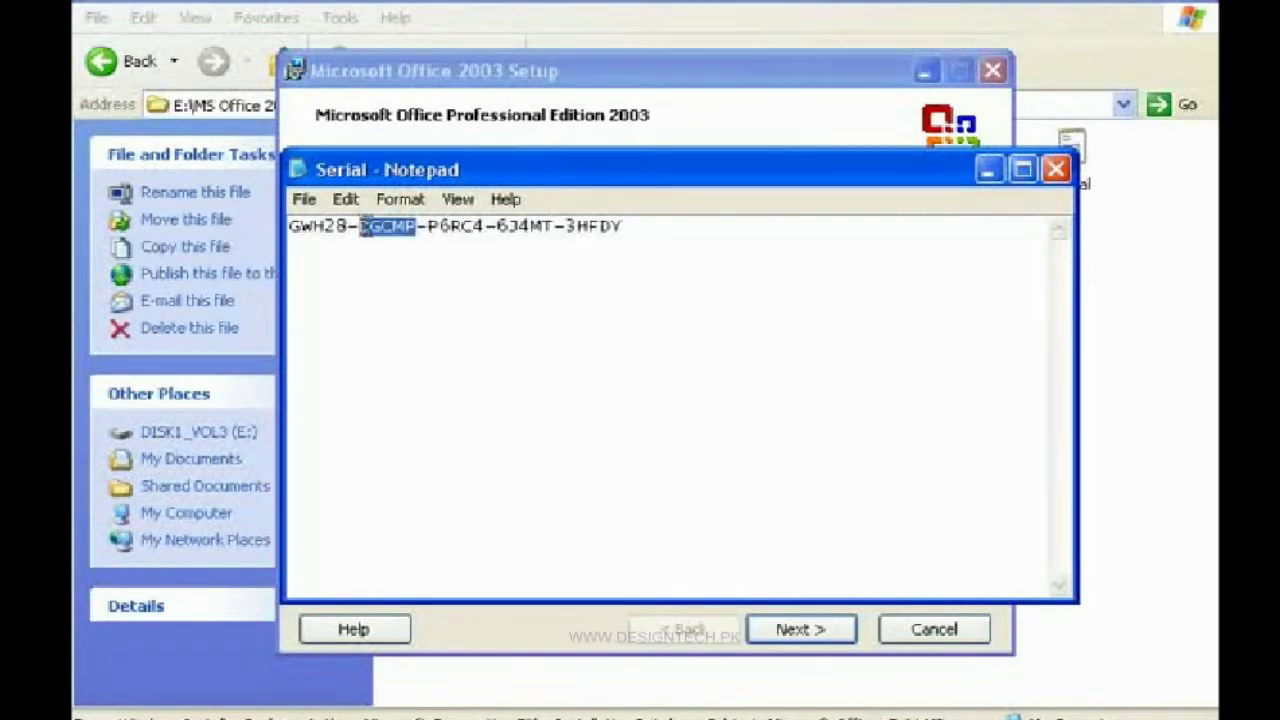
{"action": "right_click", "coordinate": [375, 230]}
{"action": "left_click", "coordinate": [414, 297]}
{"action": "left_click", "coordinate": [987, 170]}
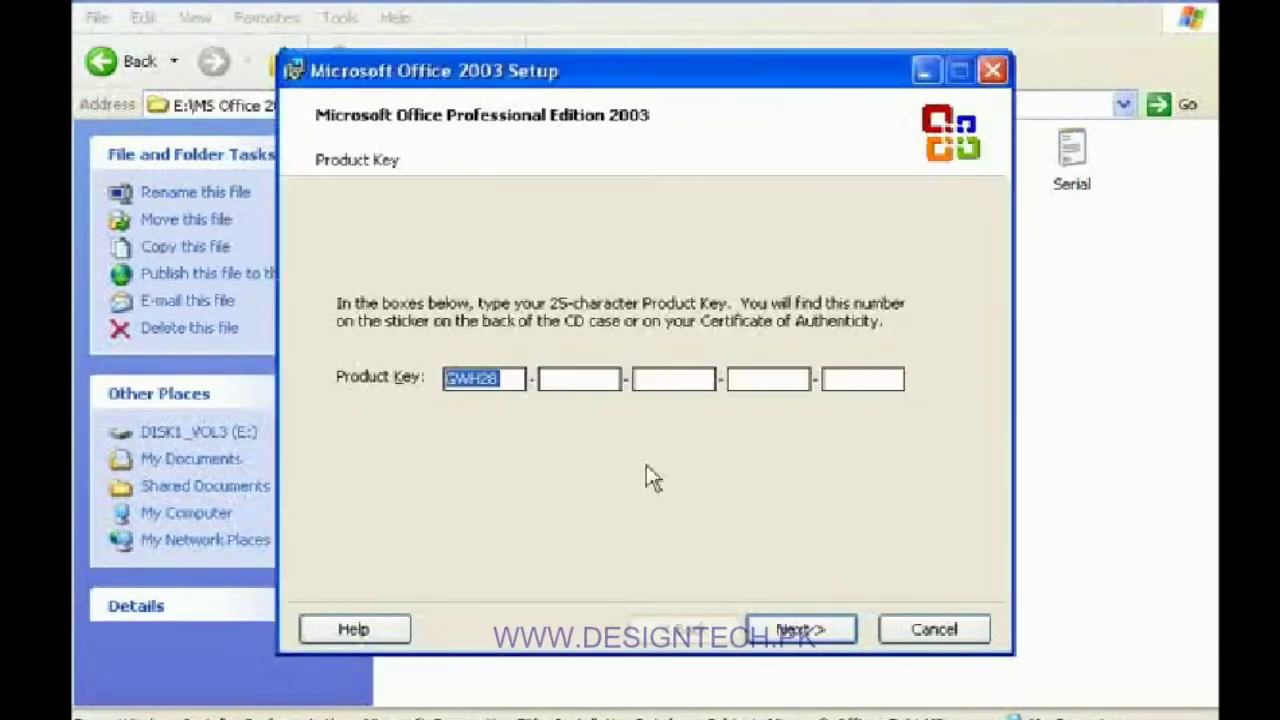
{"action": "right_click", "coordinate": [562, 378]}
{"action": "left_click", "coordinate": [594, 470]}
Copy the third group of the product key from the Serial file into the third Product Key field.
{"action": "key", "text": "alt+Tab"}
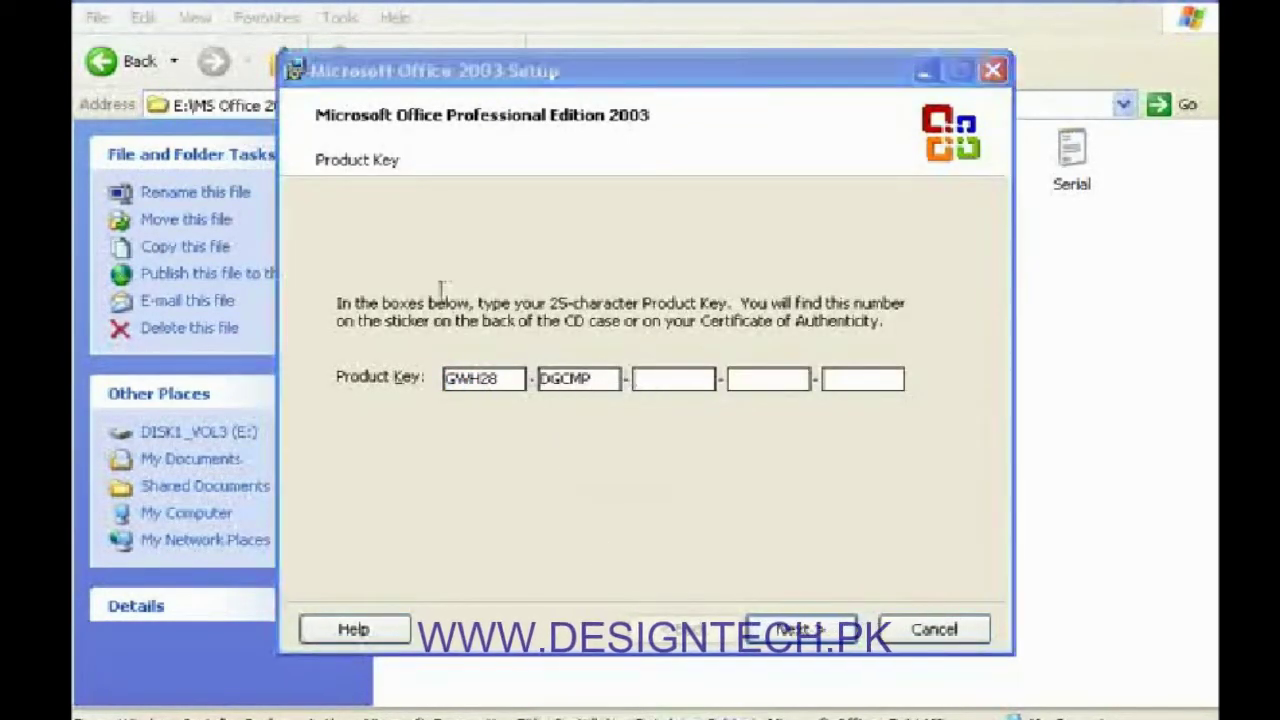
{"action": "left_click_drag", "start_coordinate": [428, 226], "coordinate": [484, 226]}
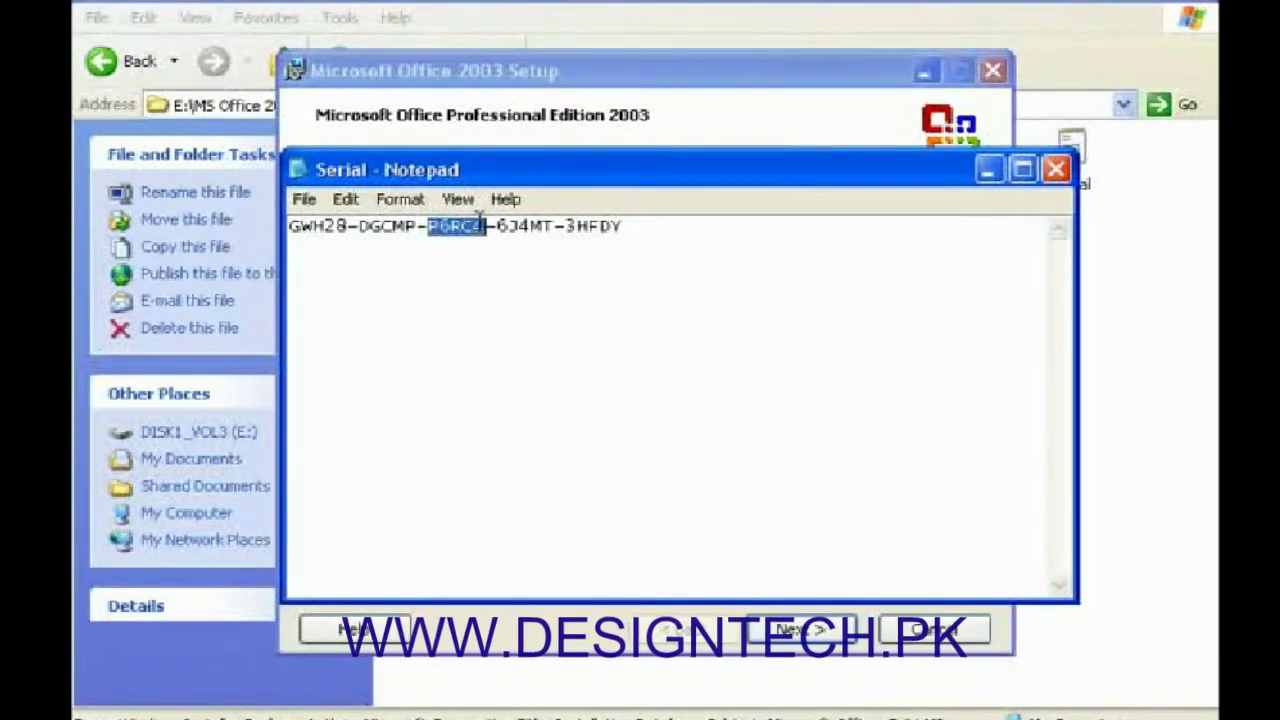
{"action": "right_click", "coordinate": [477, 229]}
{"action": "left_click", "coordinate": [520, 296]}
{"action": "left_click", "coordinate": [987, 170]}
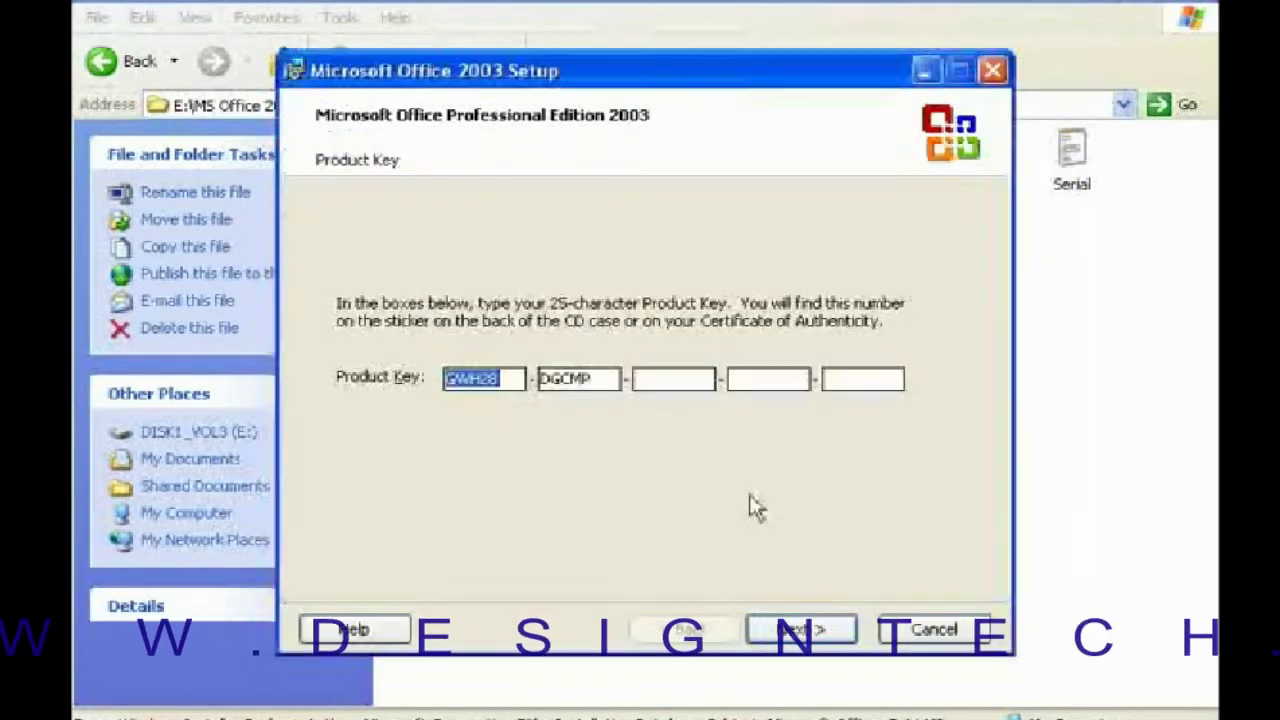
{"action": "right_click", "coordinate": [641, 388]}
{"action": "left_click", "coordinate": [686, 470]}
Copy the fourth group of the product key from the Serial file into the fourth Product Key field.
{"action": "key", "text": "alt+Tab"}
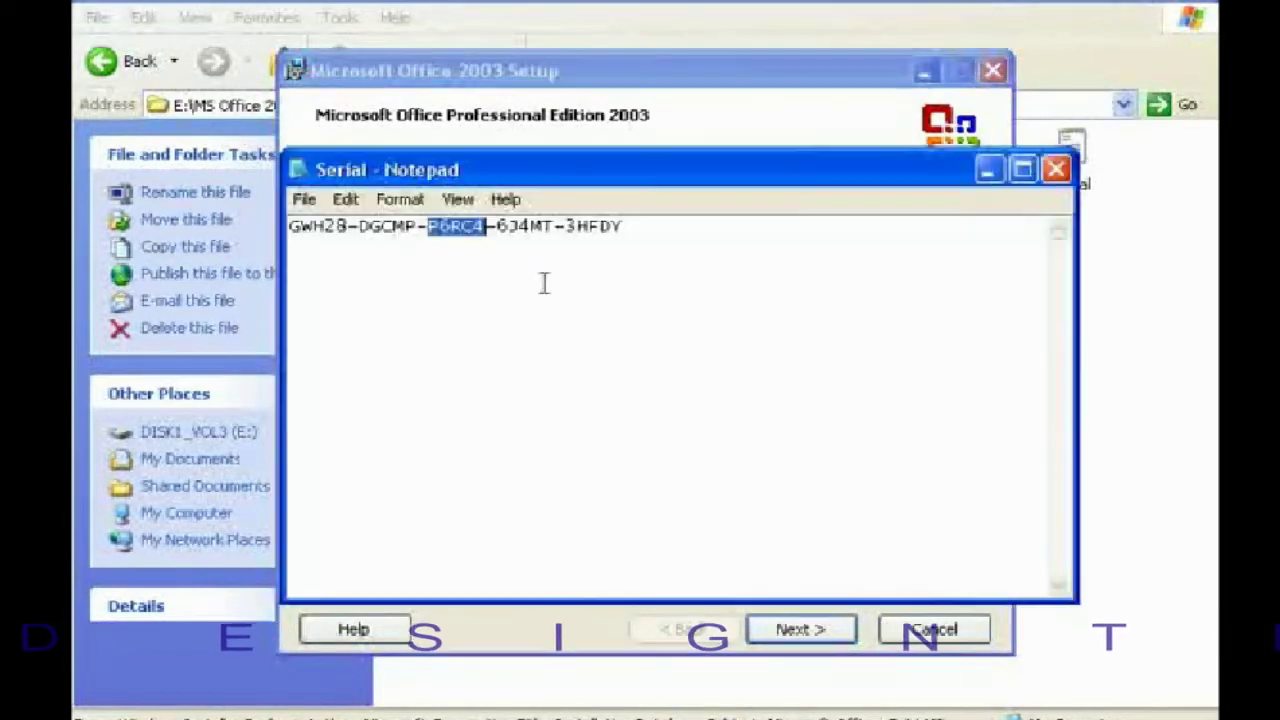
{"action": "left_click_drag", "start_coordinate": [497, 226], "coordinate": [552, 226]}
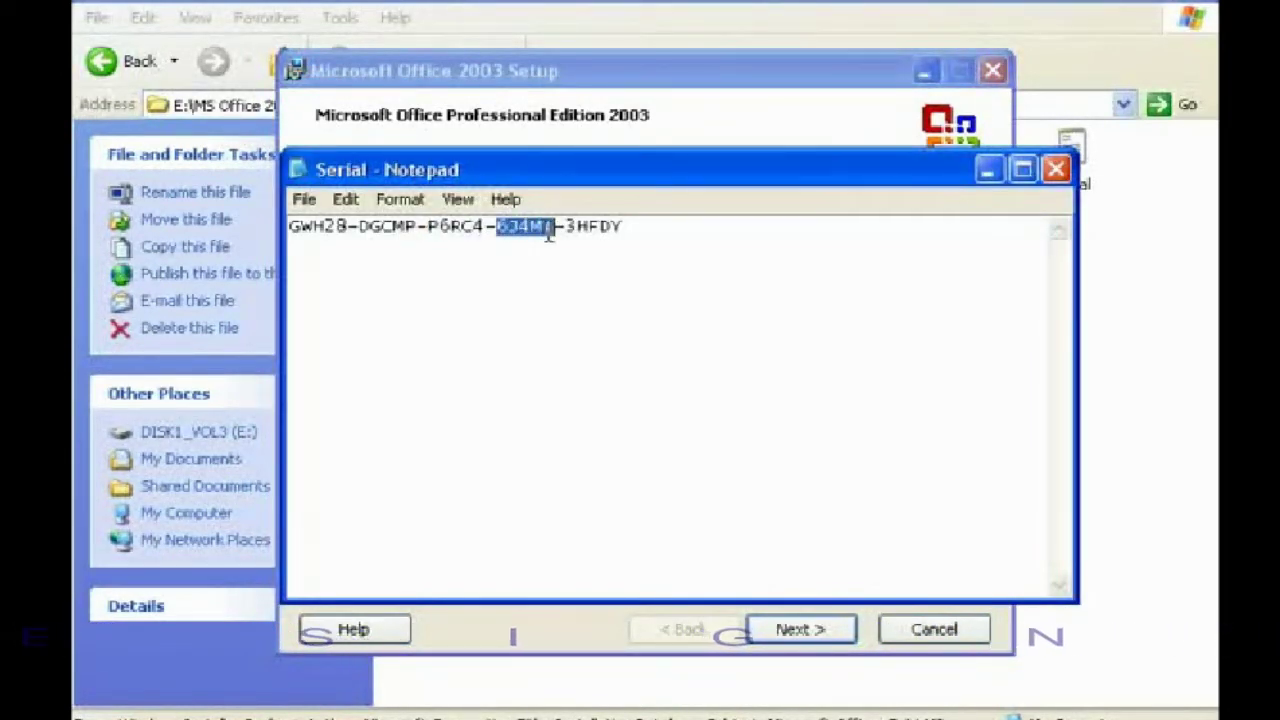
{"action": "right_click", "coordinate": [550, 230]}
{"action": "left_click", "coordinate": [585, 301]}
{"action": "left_click", "coordinate": [240, 712]}
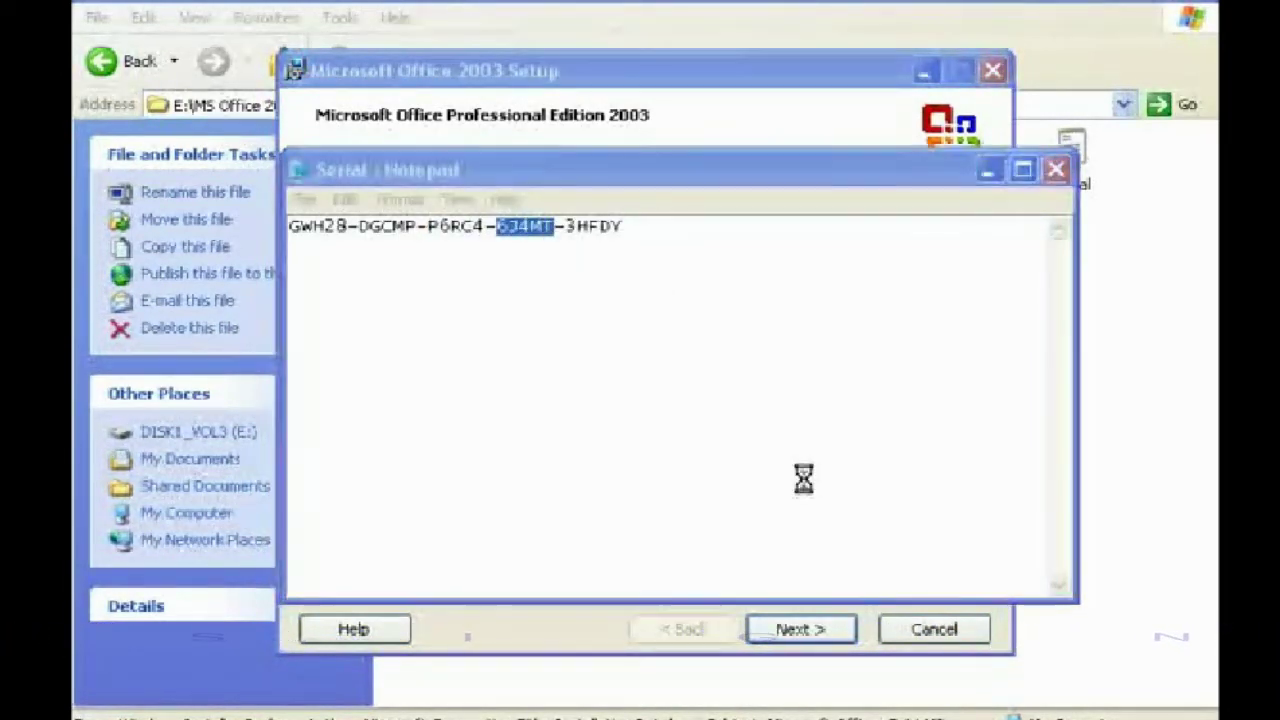
{"action": "right_click", "coordinate": [772, 381]}
{"action": "left_click", "coordinate": [805, 477]}
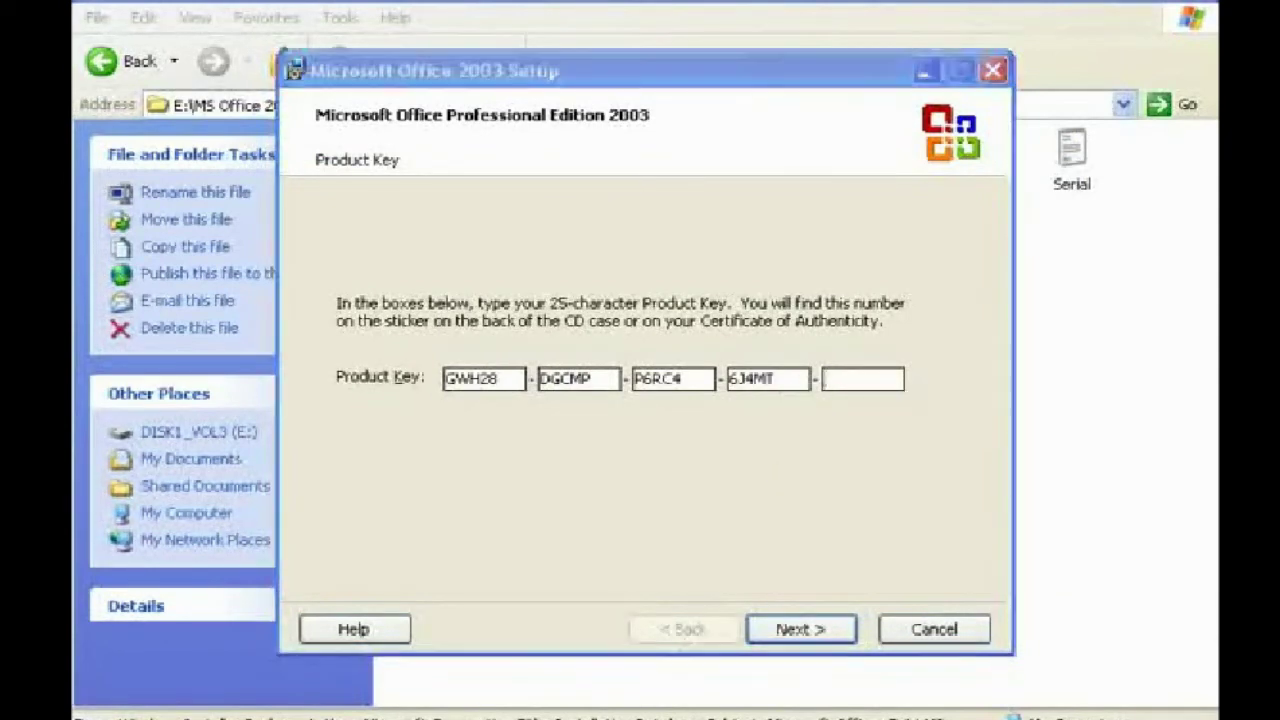
Copy the last group of the product key from the Serial file into the fifth field and submit the complete key.
{"action": "key", "text": "alt+Tab"}
{"action": "left_click_drag", "start_coordinate": [659, 228], "coordinate": [575, 226]}
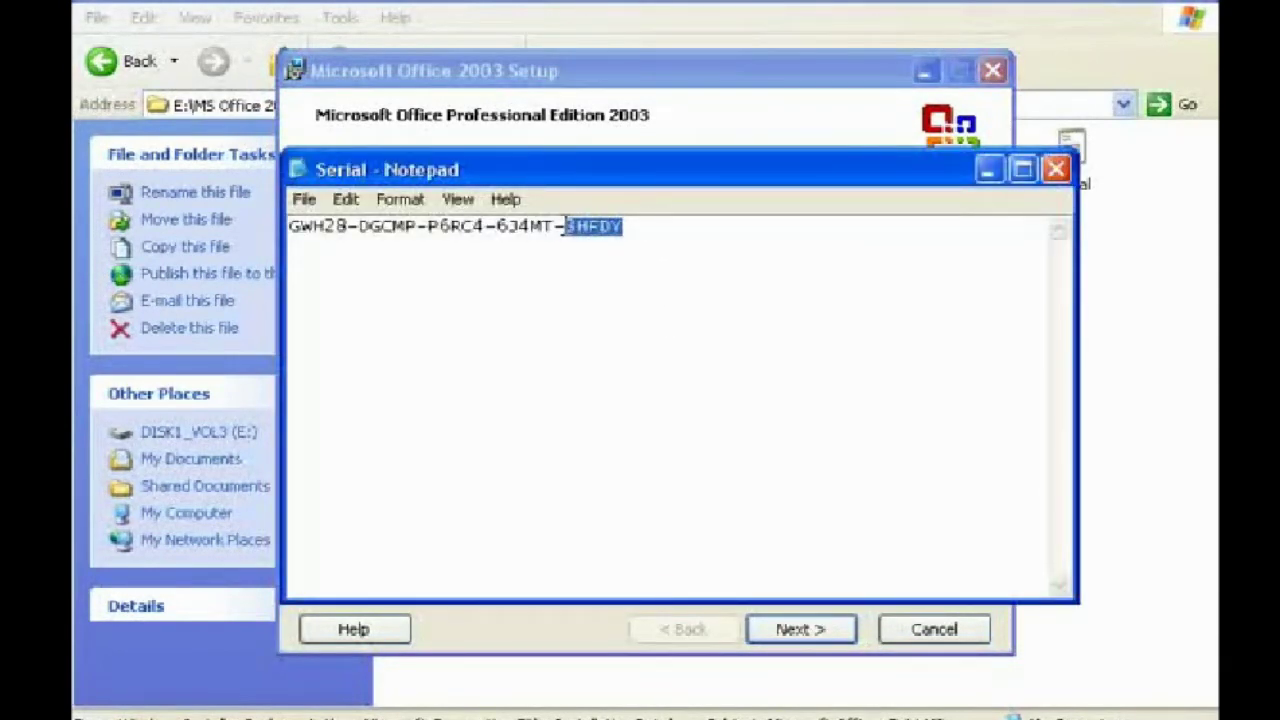
{"action": "right_click", "coordinate": [580, 226]}
{"action": "left_click", "coordinate": [623, 297]}
{"action": "left_click", "coordinate": [240, 712]}
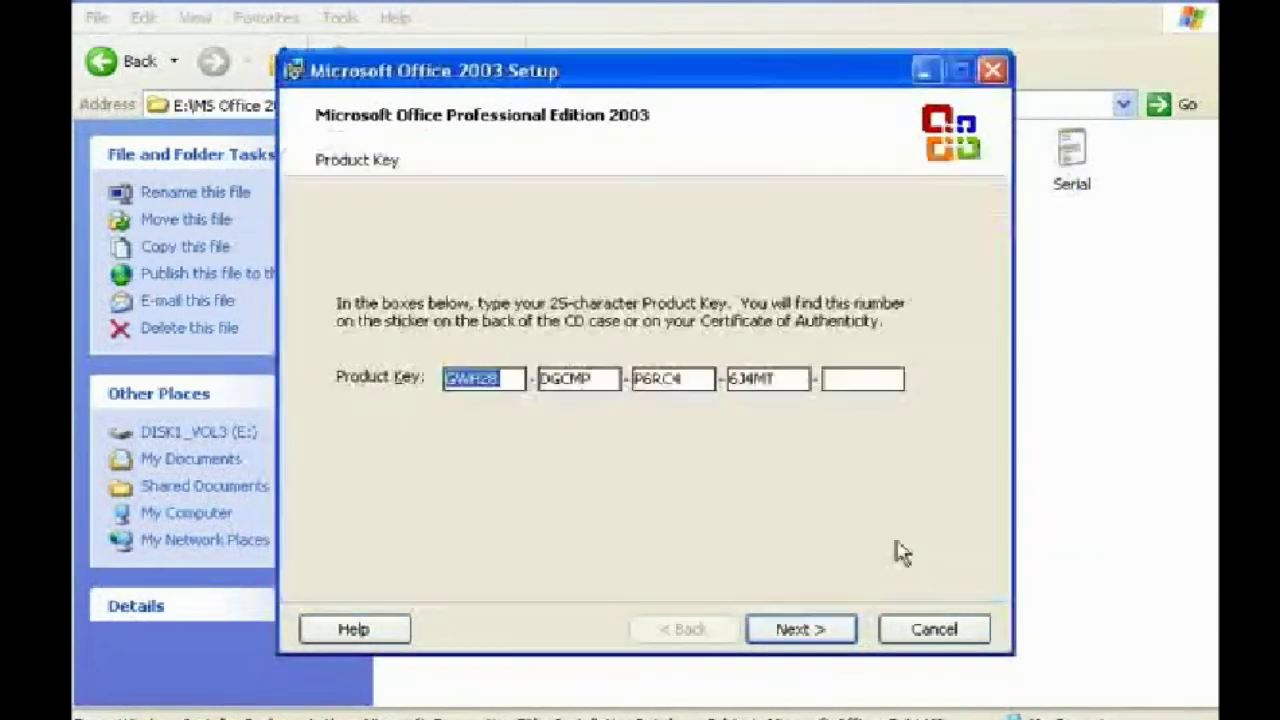
{"action": "right_click", "coordinate": [863, 380]}
{"action": "left_click", "coordinate": [892, 472]}
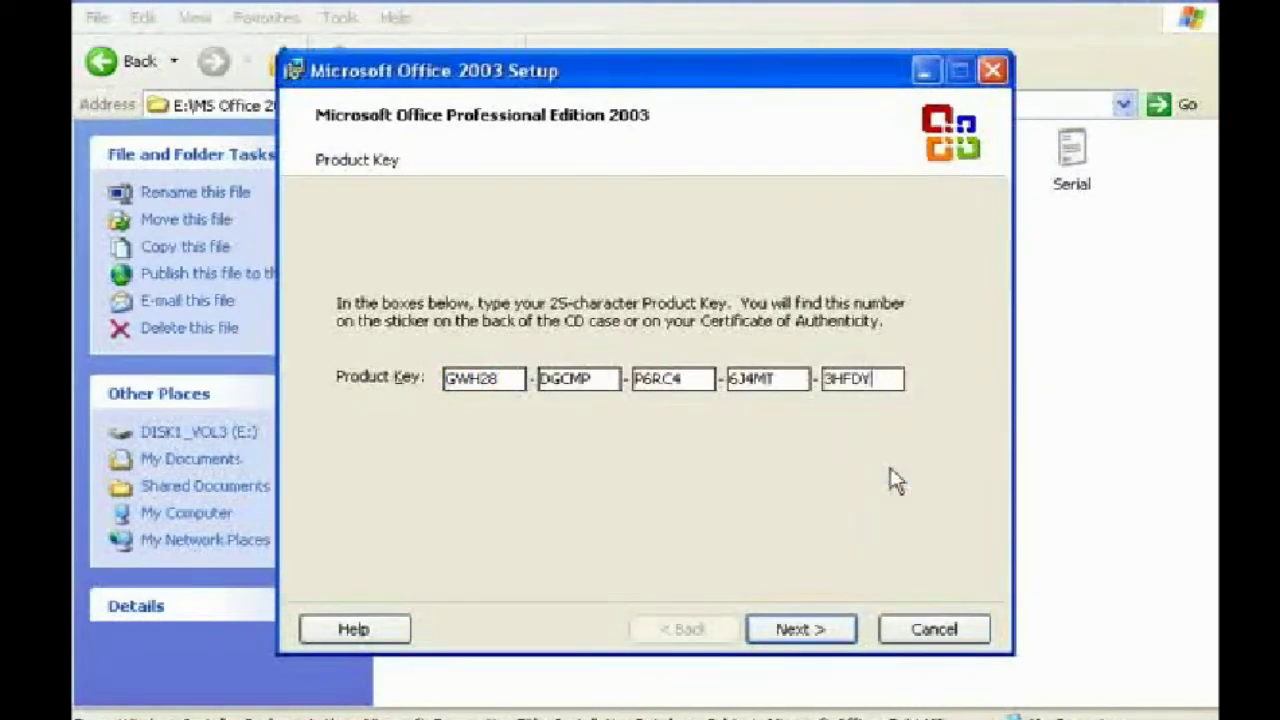
{"action": "left_click", "coordinate": [800, 634]}
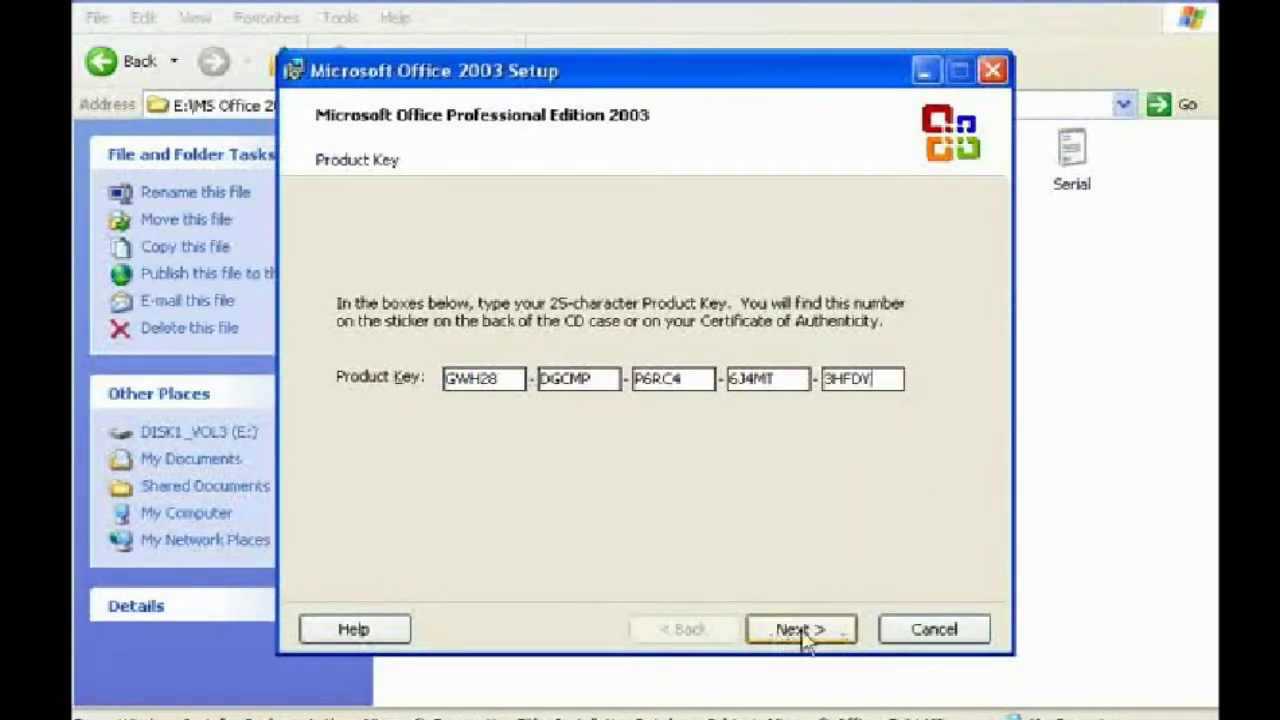
{"action": "left_click", "coordinate": [801, 634]}
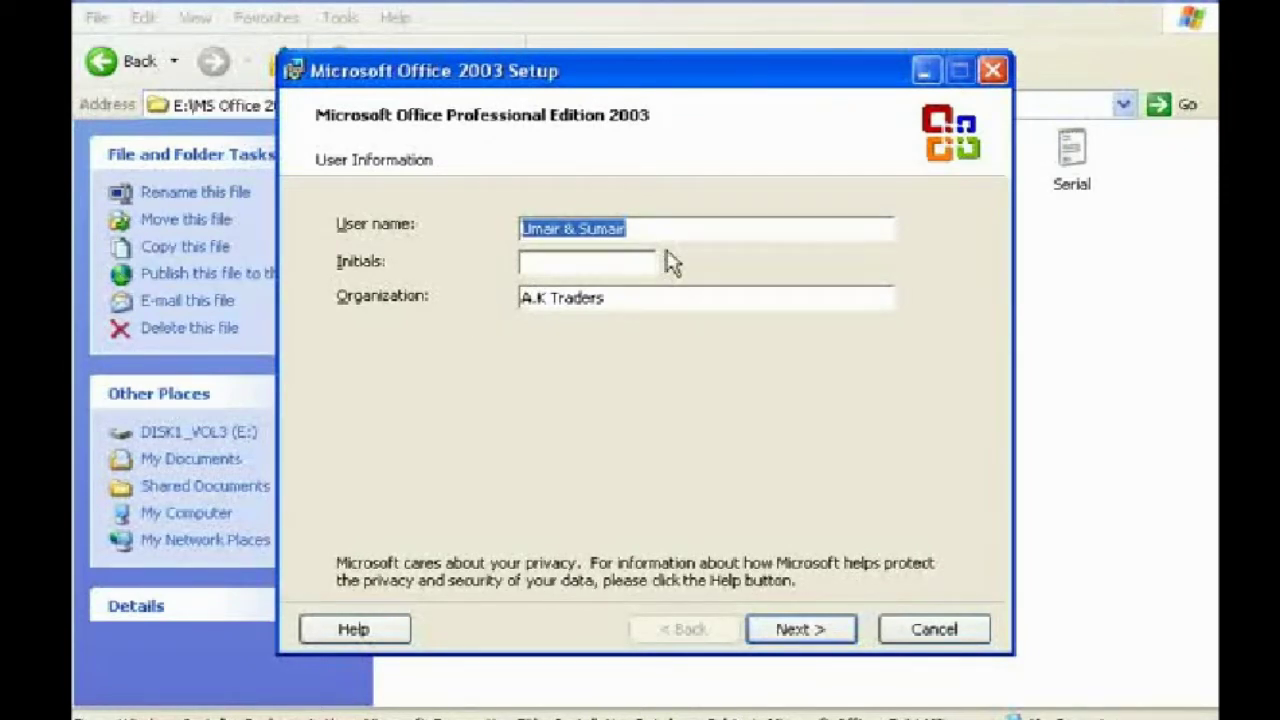
Replace the User name entry with the user's full name, leave Initials empty, and continue to the license agreement.
{"action": "type", "text": "M."}
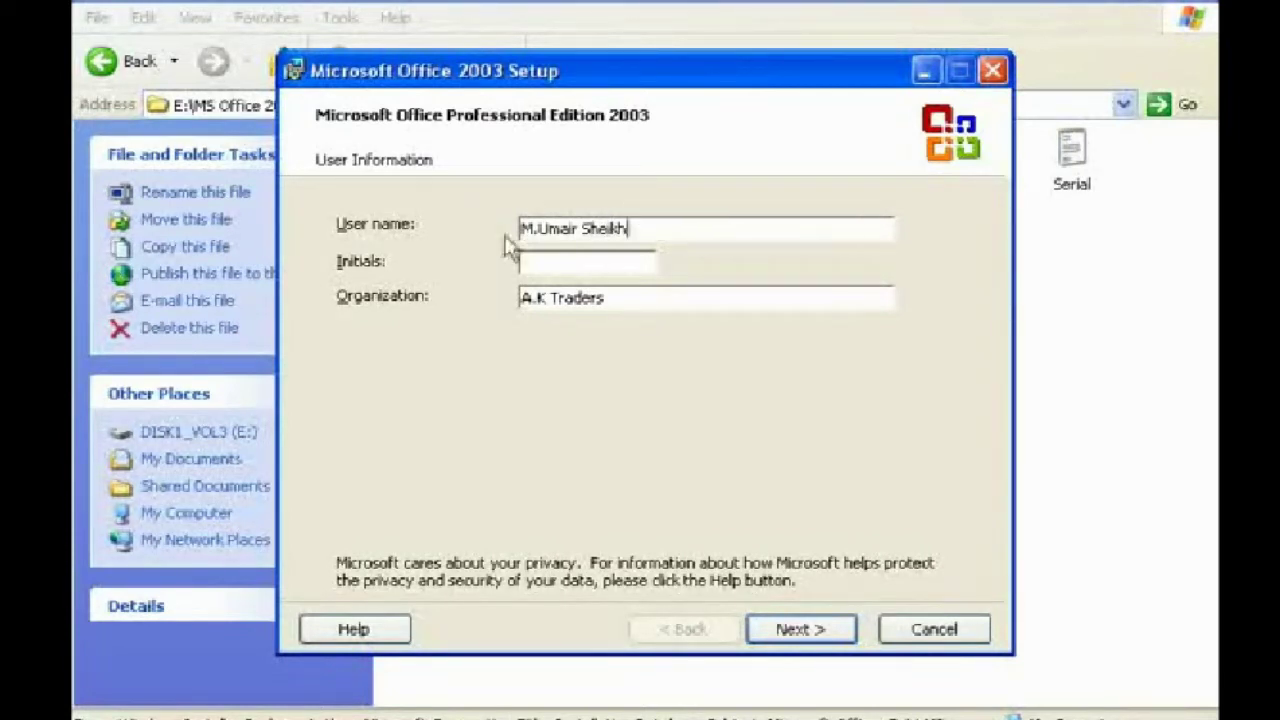
{"action": "left_click", "coordinate": [543, 265]}
{"action": "left_click", "coordinate": [776, 638]}
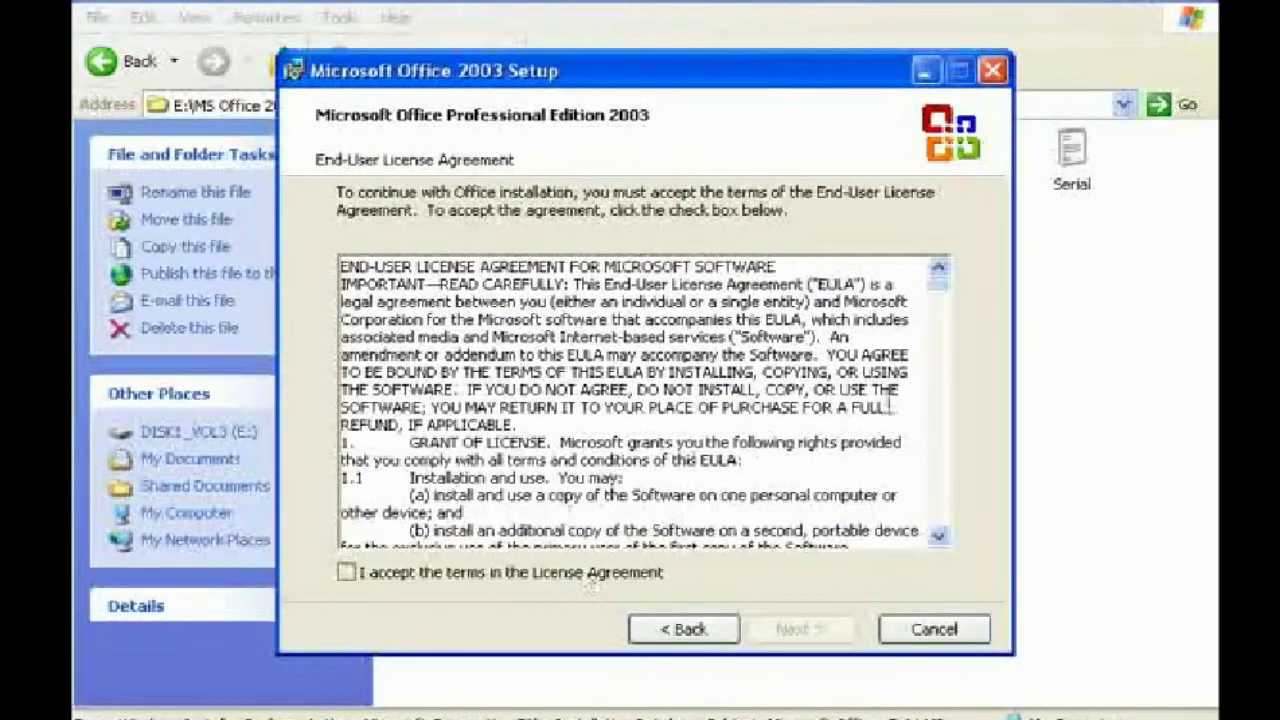
Accept the terms of the End-User License Agreement and continue to the installation type choice.
{"action": "left_click_drag", "start_coordinate": [950, 290], "coordinate": [944, 262]}
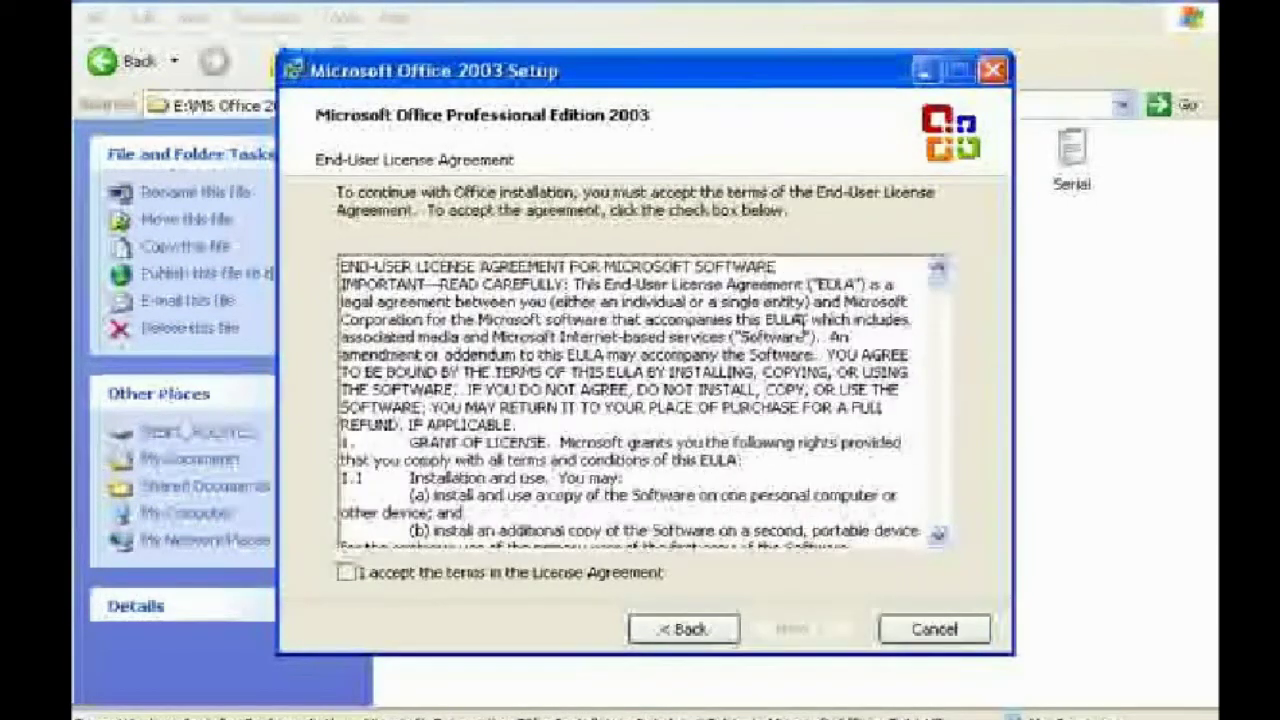
{"action": "left_click", "coordinate": [347, 575]}
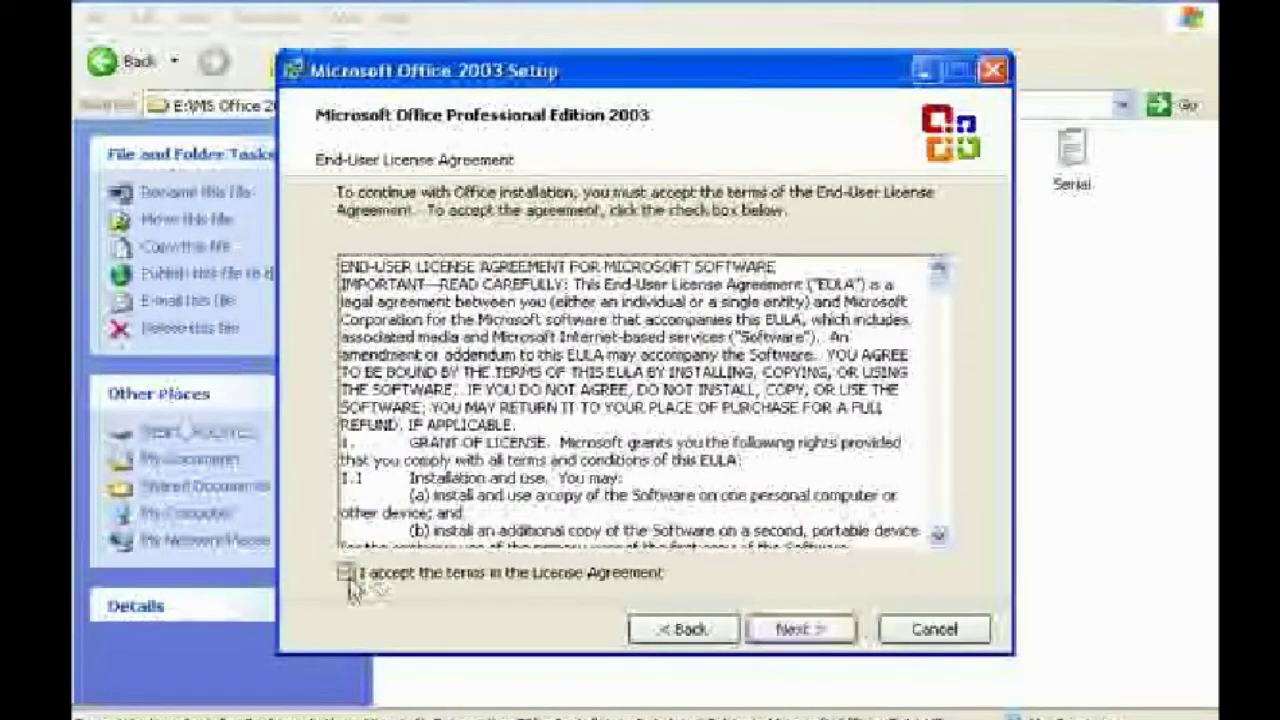
{"action": "left_click", "coordinate": [784, 640]}
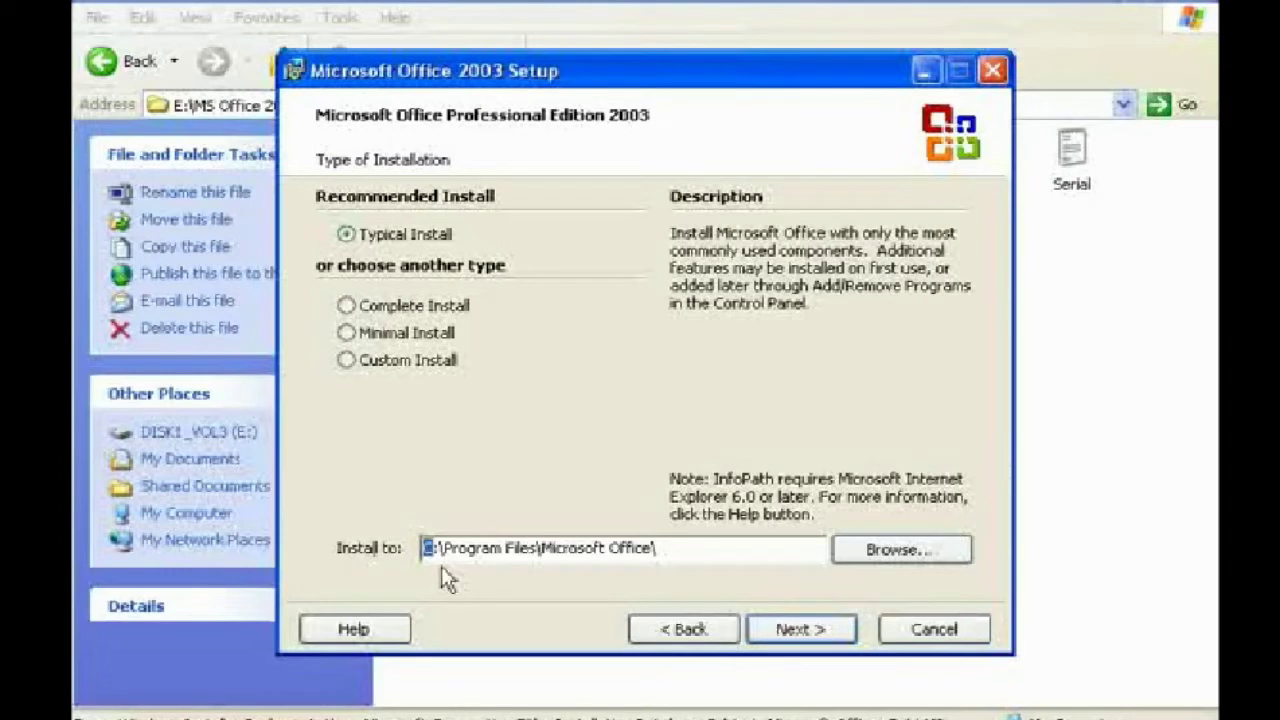
Change the install location to E:\Program Files\Microsoft Office\.
{"action": "type", "text": "E"}
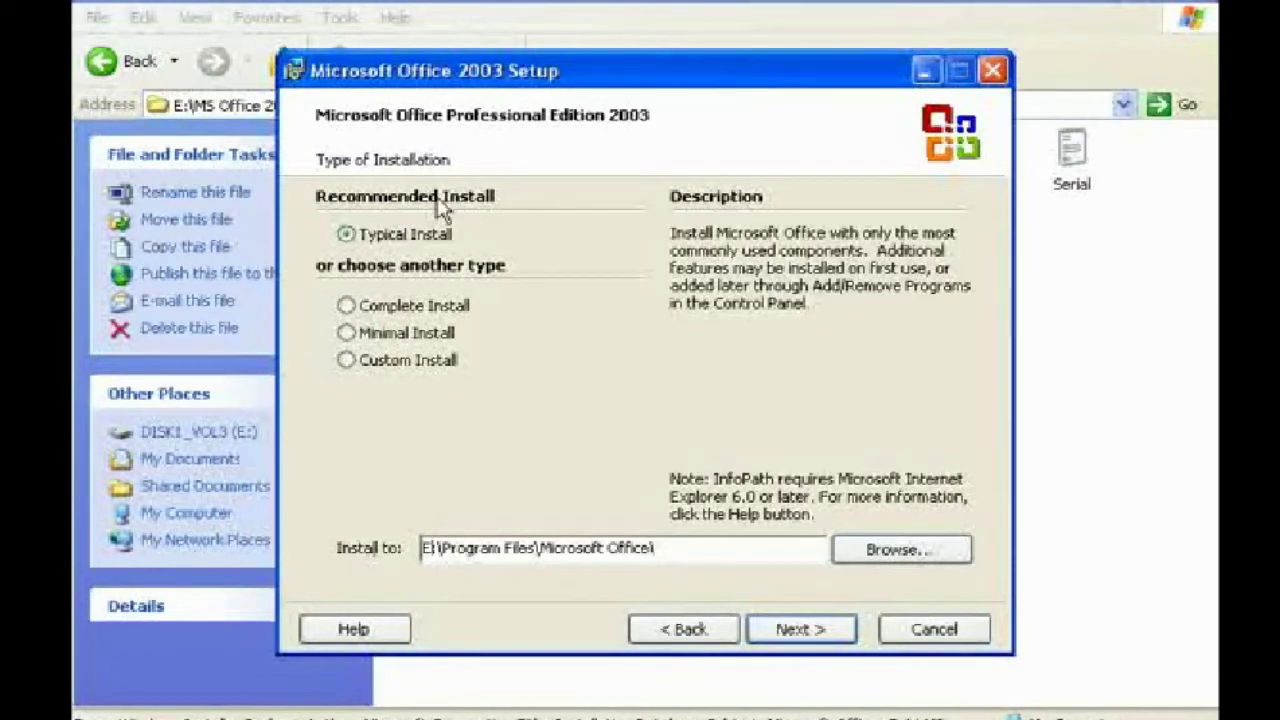
Choose Custom Install, review the Office applications offered for installation, and return to the installation type choice.
{"action": "left_click", "coordinate": [400, 368]}
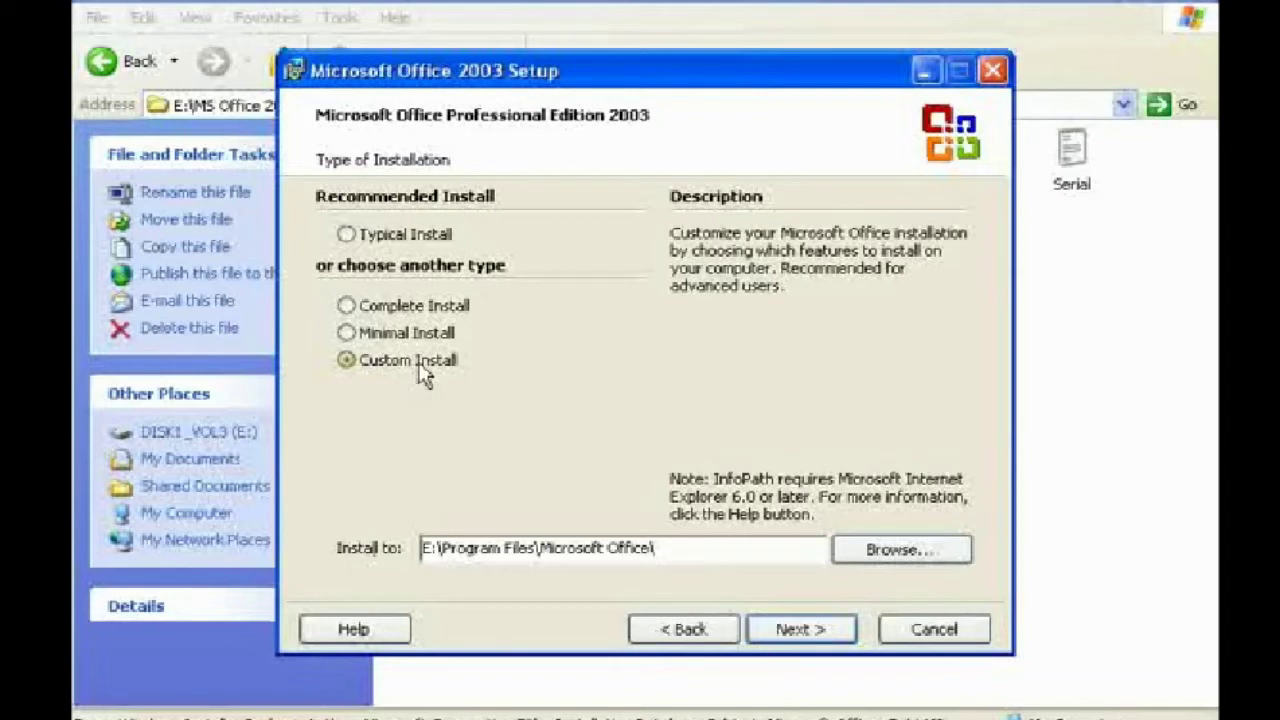
{"action": "left_click", "coordinate": [798, 632]}
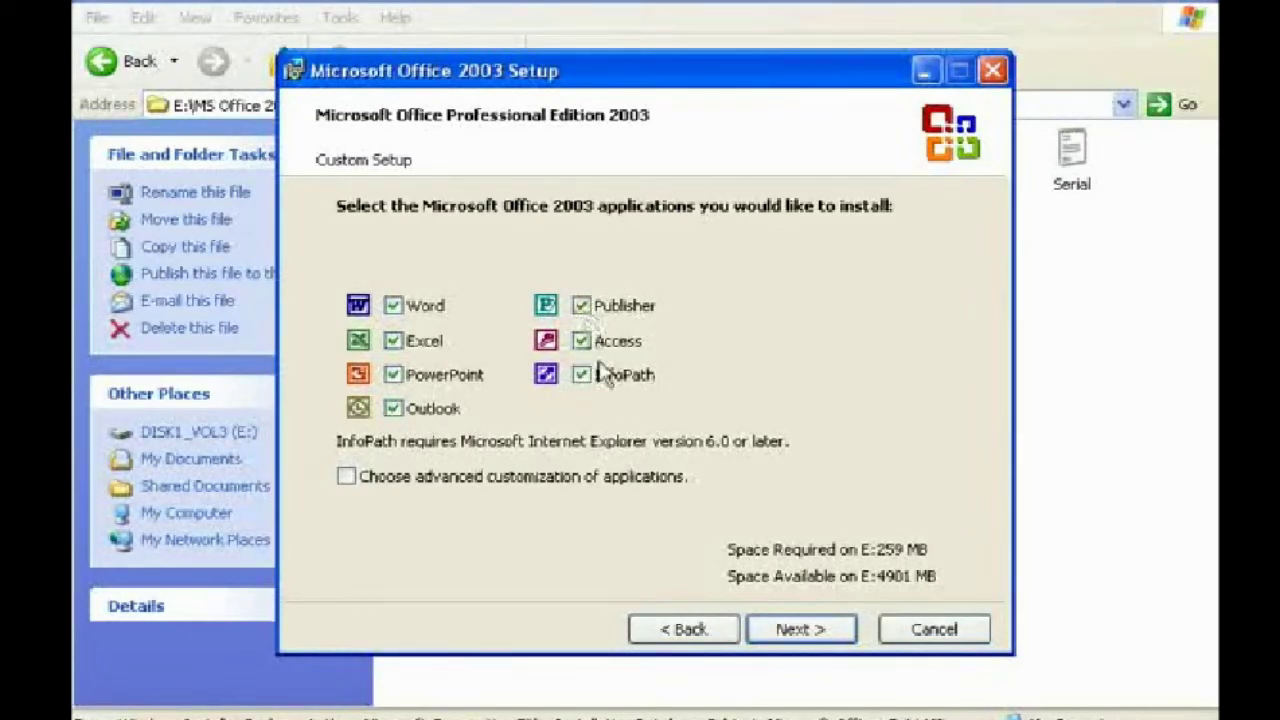
{"action": "left_click", "coordinate": [682, 630]}
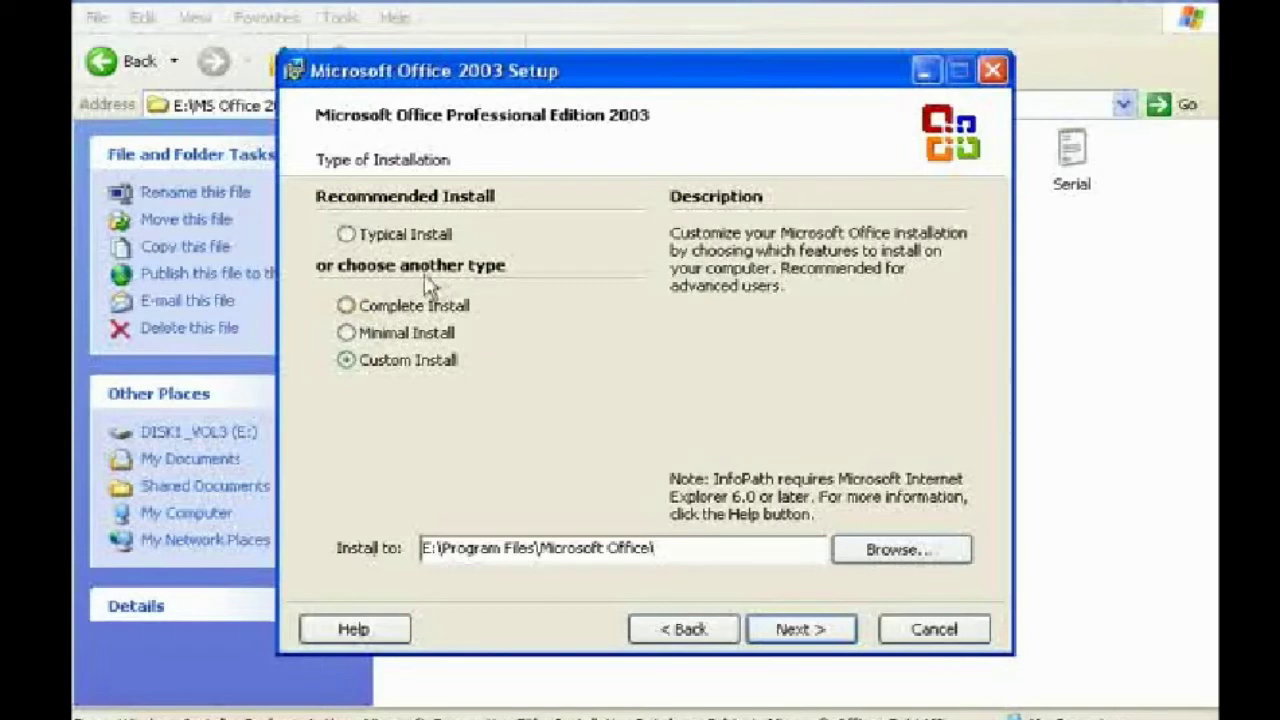
Select Typical Install as the installation type.
{"action": "left_click", "coordinate": [399, 240]}
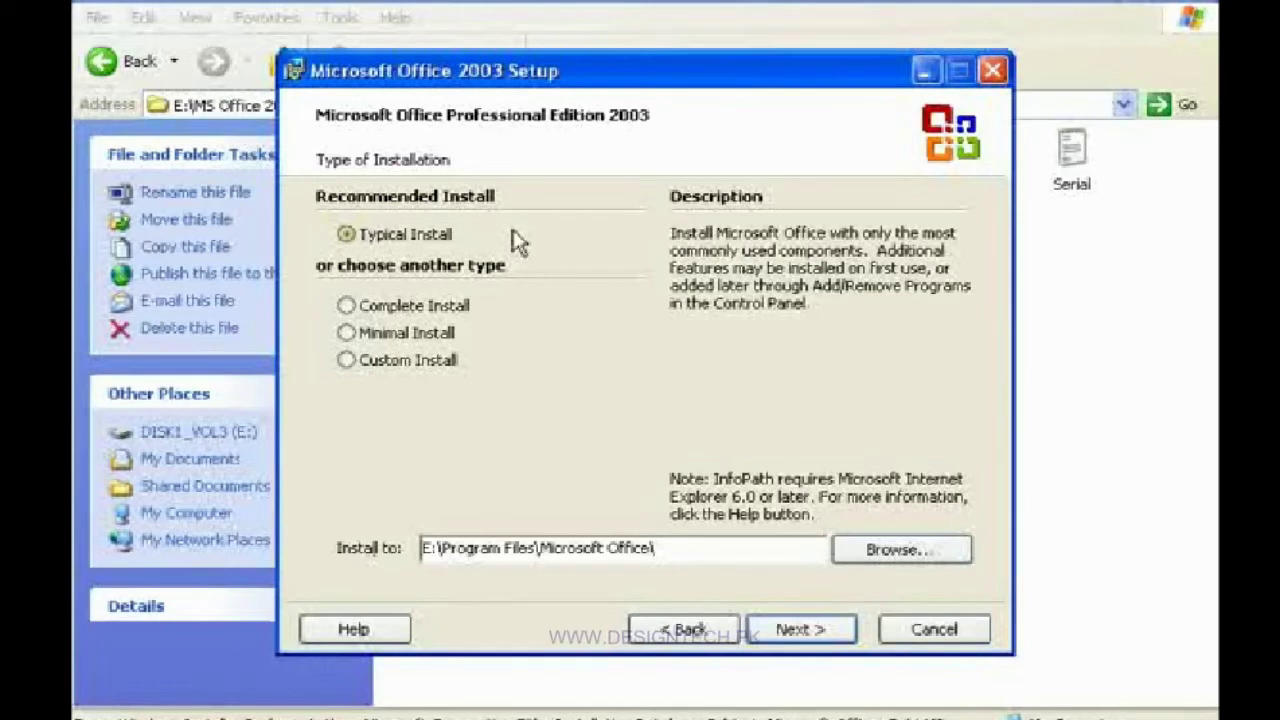
Choose Custom Install and exclude Outlook, InfoPath, Access and Publisher, keeping Word, Excel and PowerPoint selected.
{"action": "left_click", "coordinate": [364, 366]}
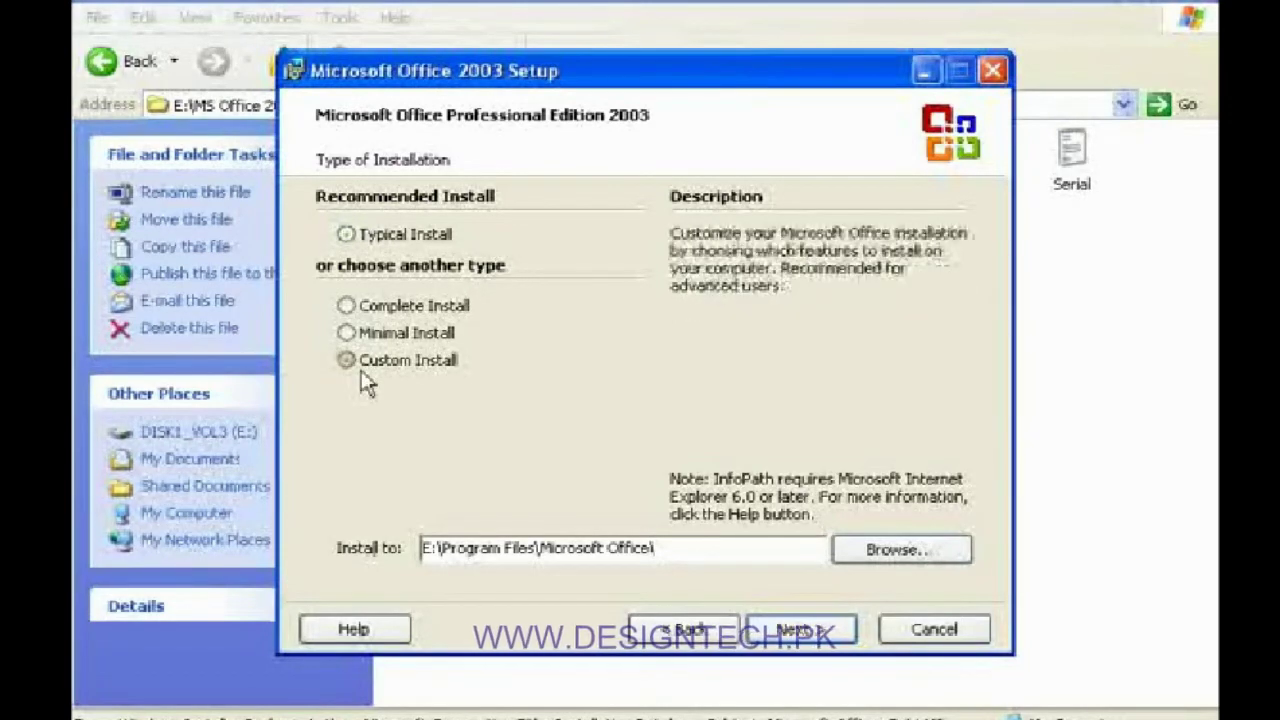
{"action": "left_click", "coordinate": [785, 640]}
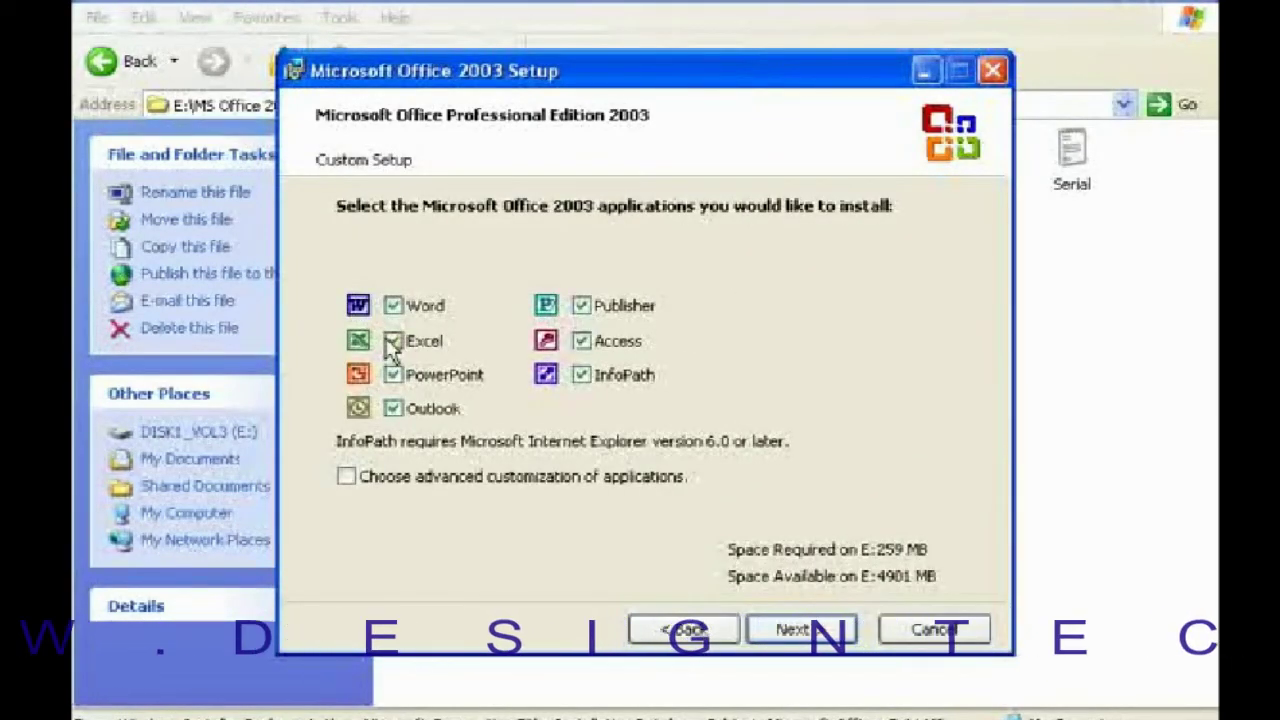
{"action": "left_click", "coordinate": [393, 409]}
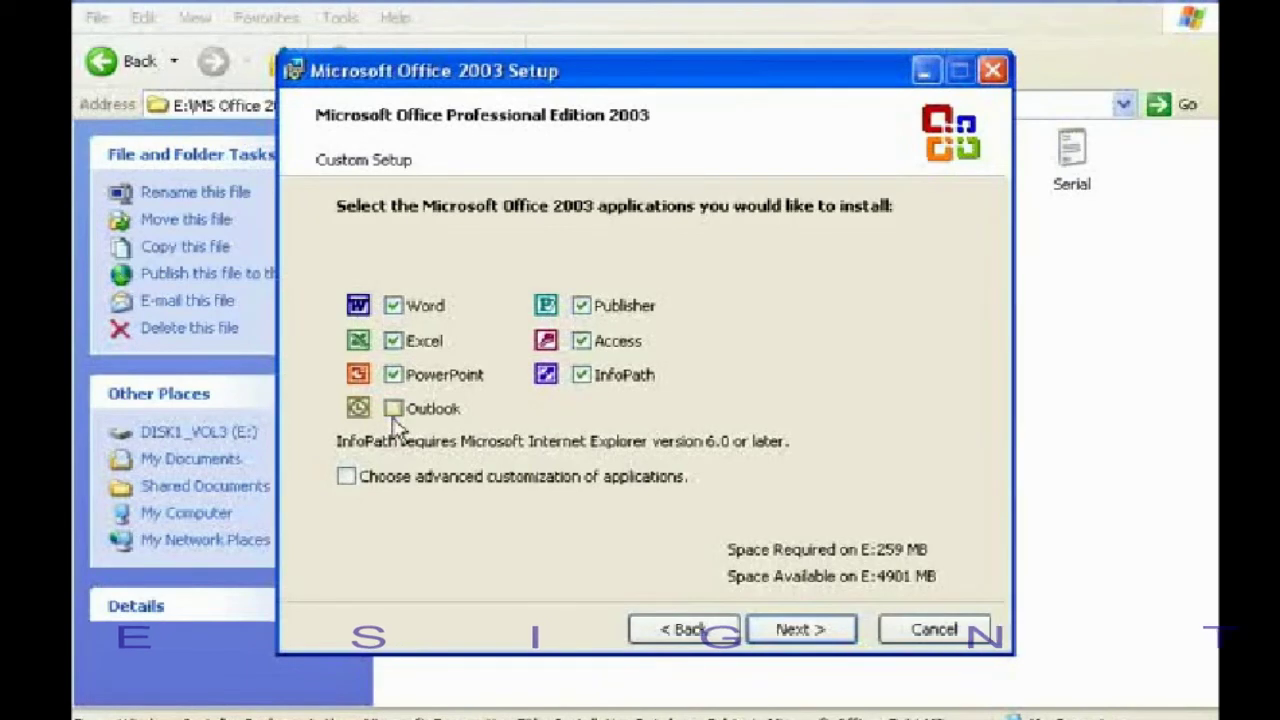
{"action": "left_click", "coordinate": [582, 375]}
{"action": "left_click", "coordinate": [582, 341]}
{"action": "left_click", "coordinate": [582, 307]}
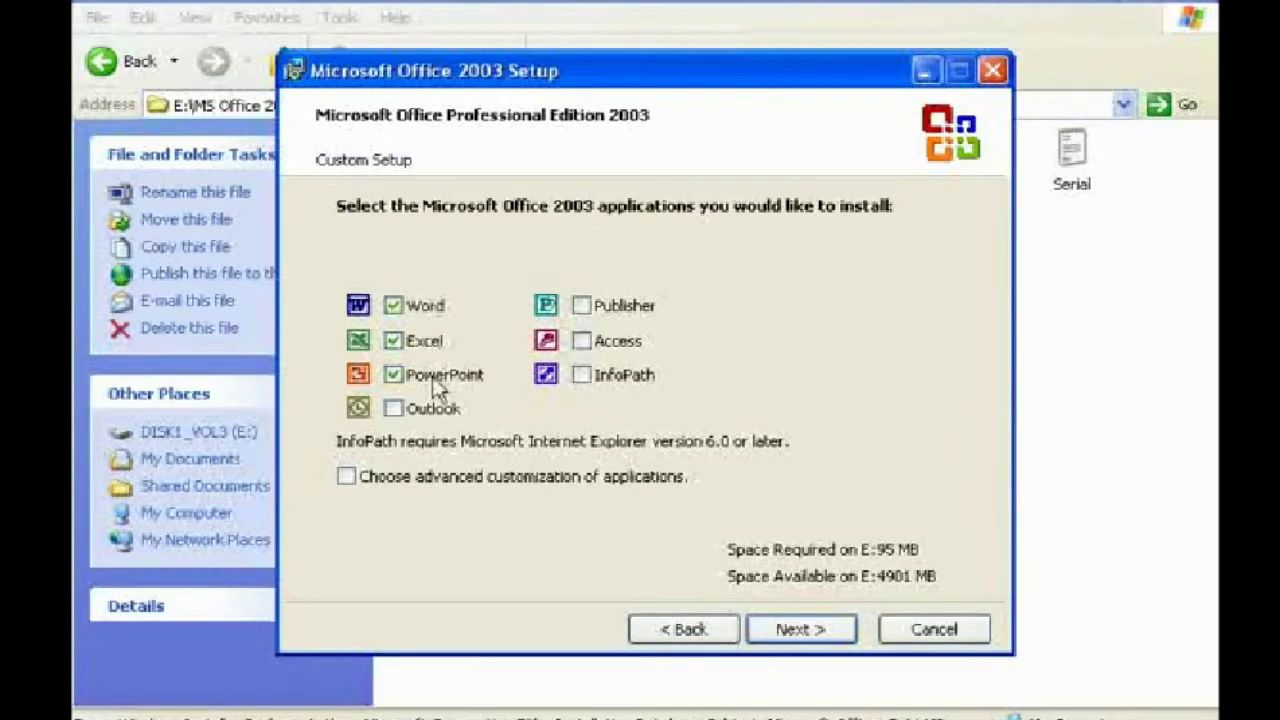
Install the selected Office applications, finish the setup without checking the Web for updates, and close the MS Office 2003 folder.
{"action": "left_click", "coordinate": [785, 634]}
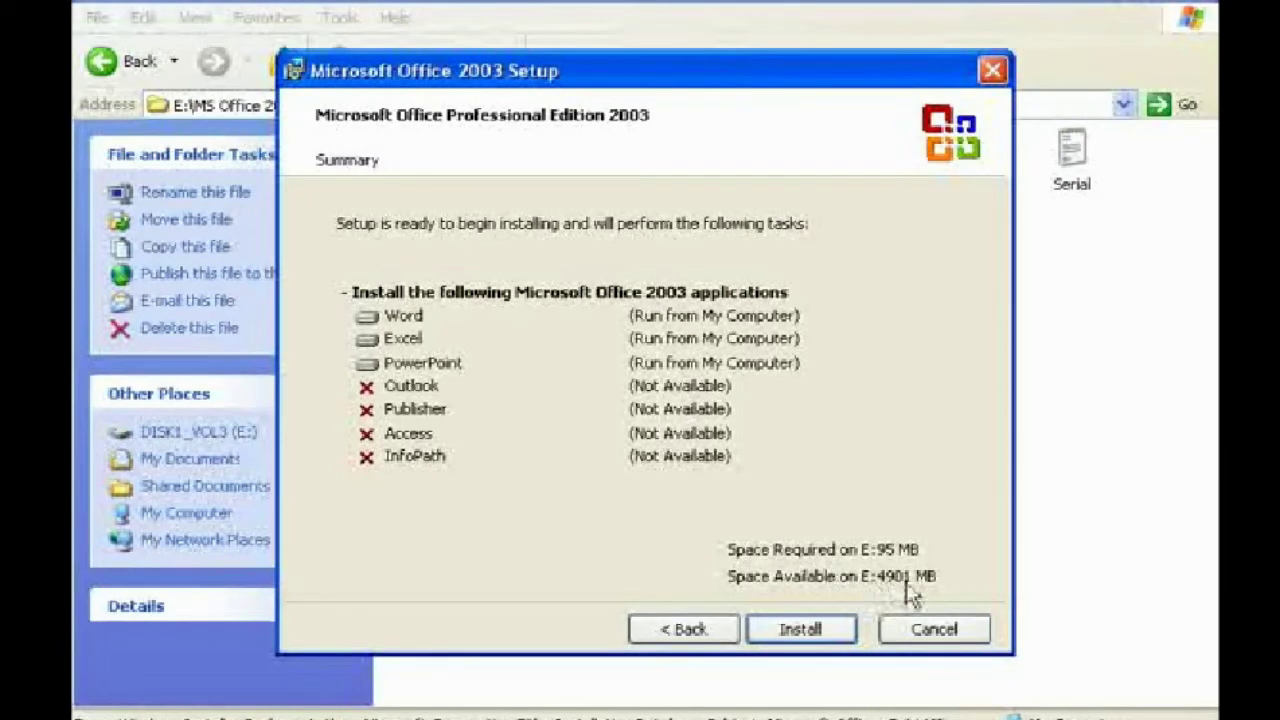
{"action": "left_click", "coordinate": [801, 629]}
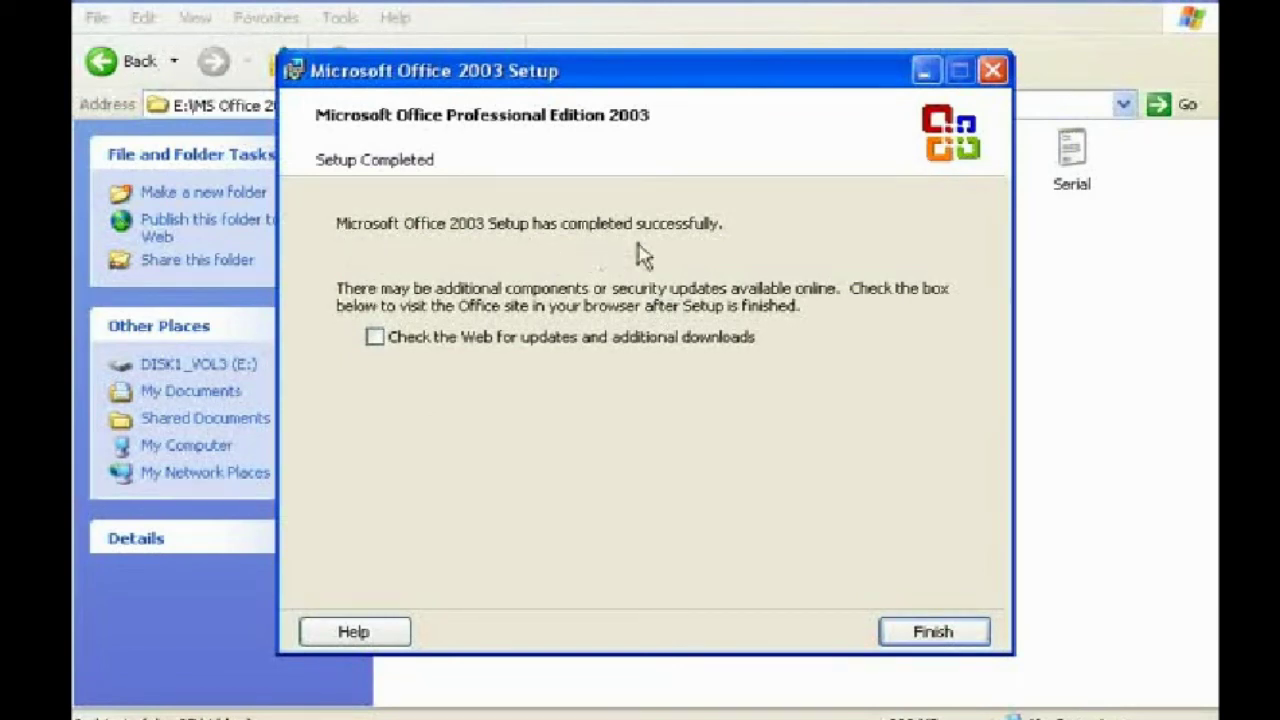
{"action": "left_click", "coordinate": [930, 636]}
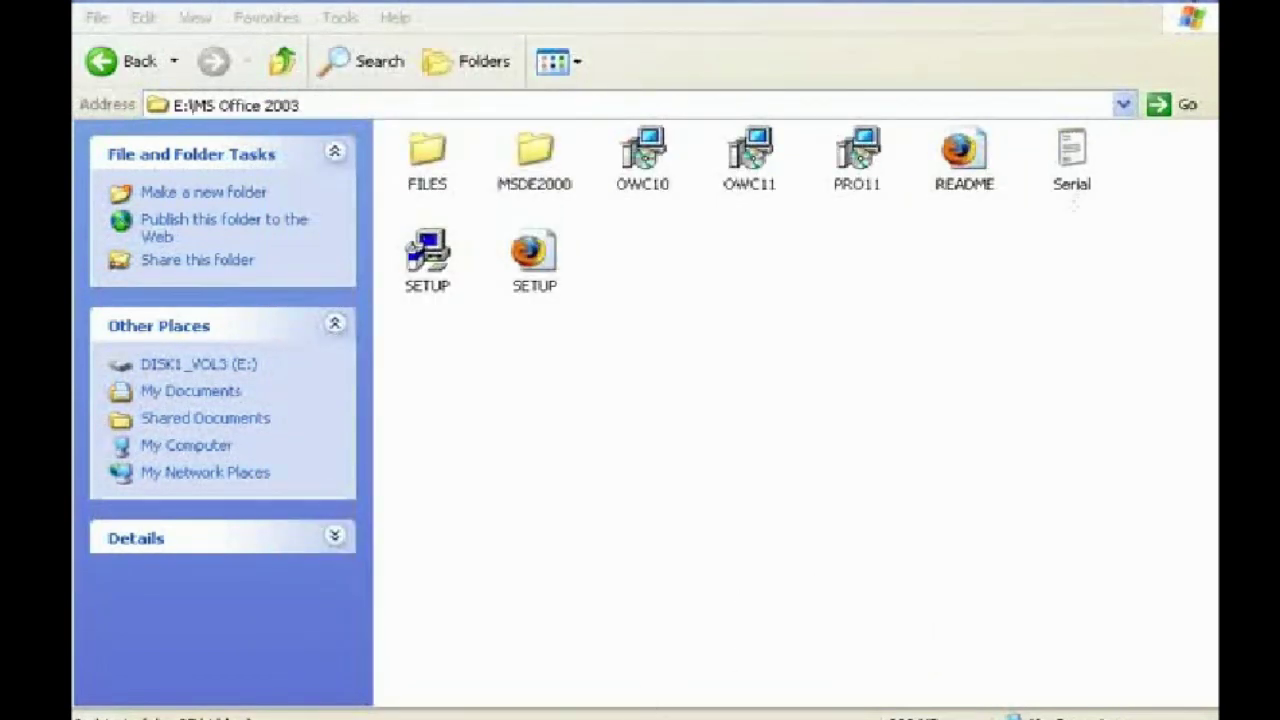
{"action": "left_click", "coordinate": [1207, 4]}
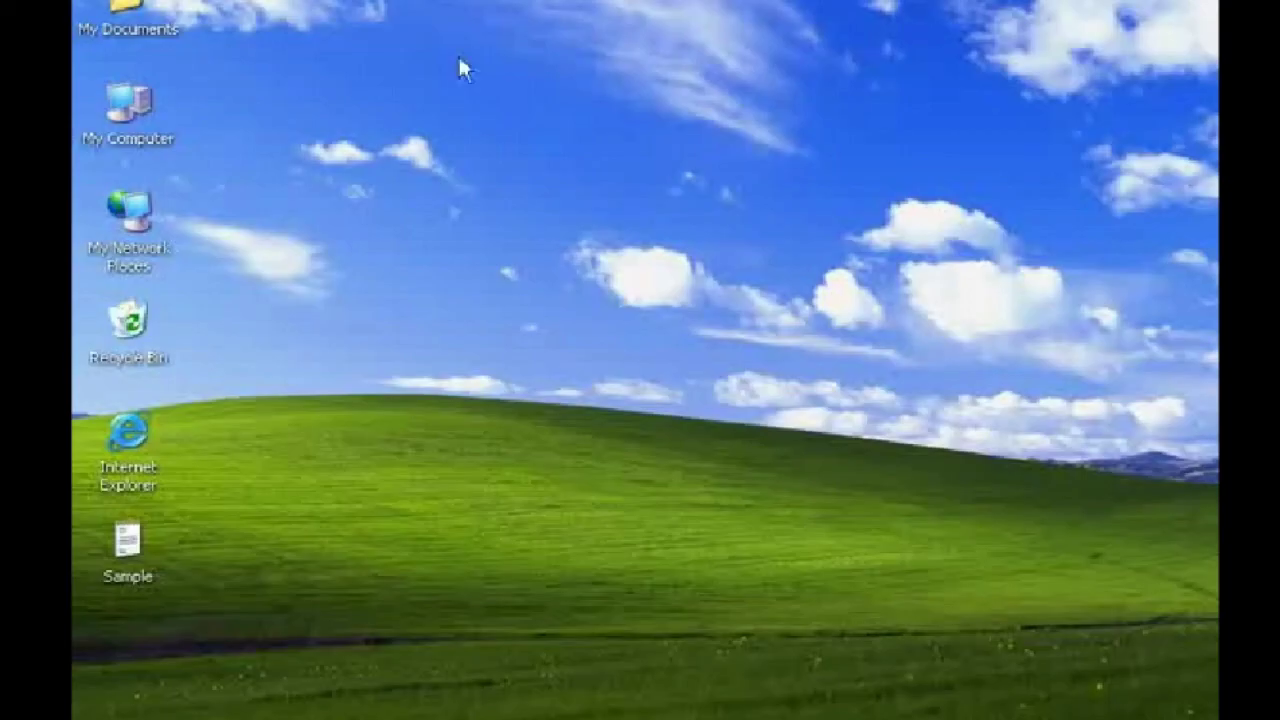
Move the Microsoft Office group directly below Accessories among the installed programs and display its applications and Microsoft Office Tools.
{"action": "key", "text": "super"}
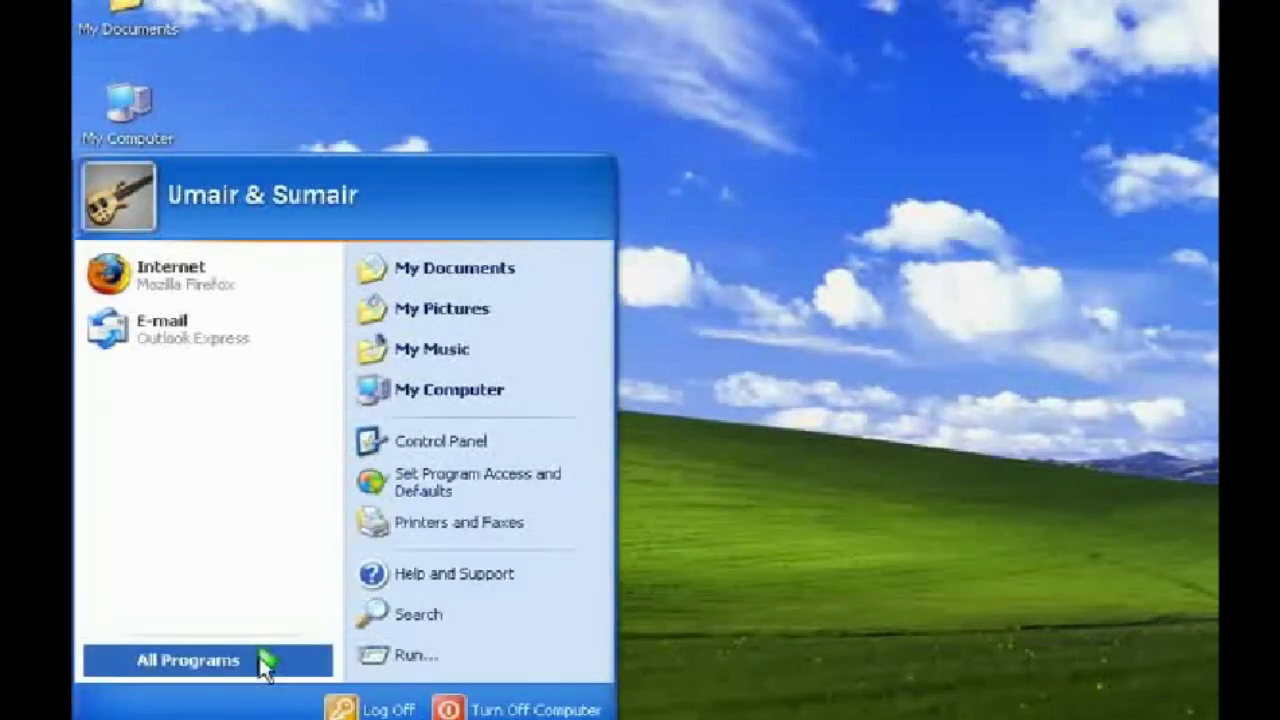
{"action": "mouse_move", "coordinate": [265, 666]}
{"action": "mouse_move", "coordinate": [400, 716]}
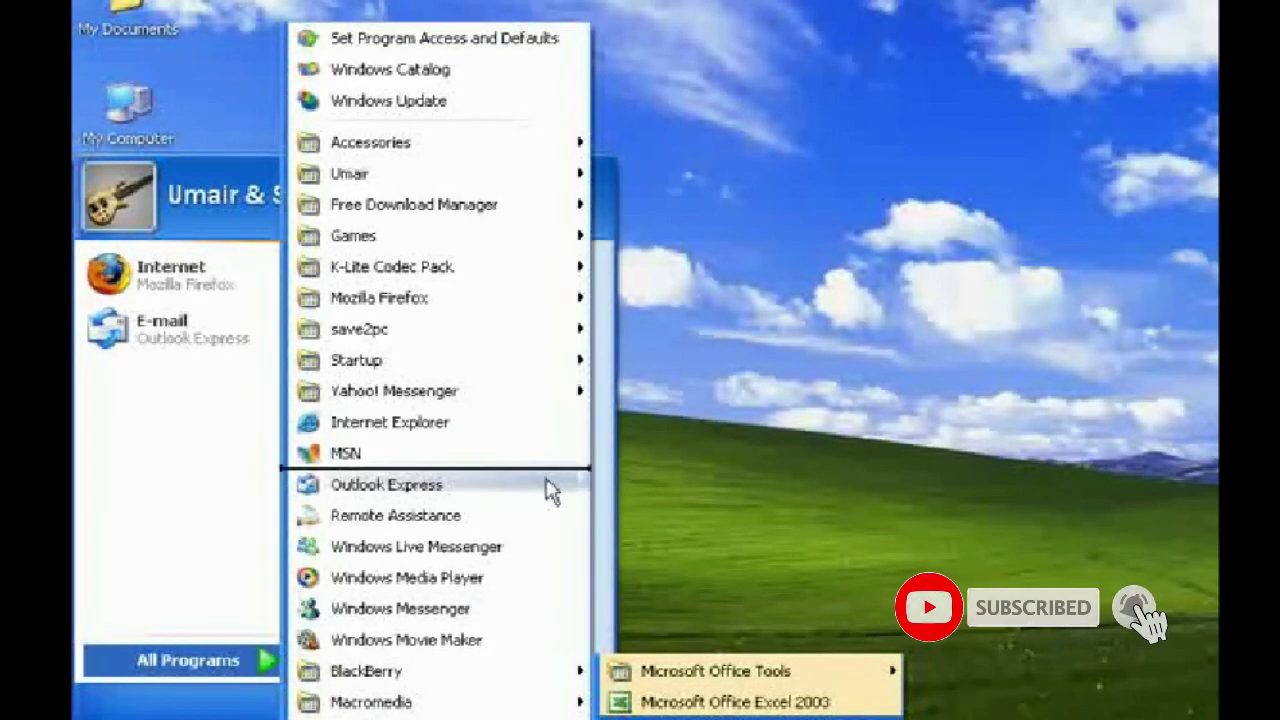
{"action": "left_click_drag", "start_coordinate": [528, 190], "coordinate": [528, 188]}
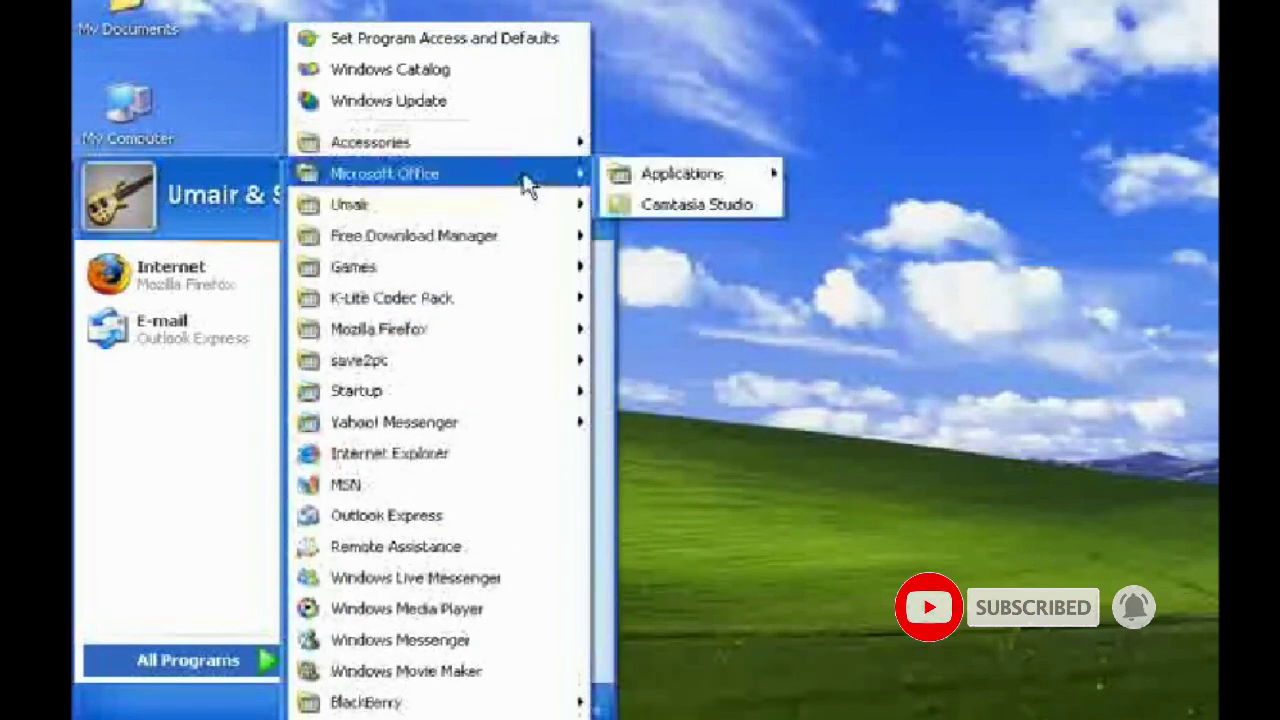
{"action": "mouse_move", "coordinate": [697, 180]}
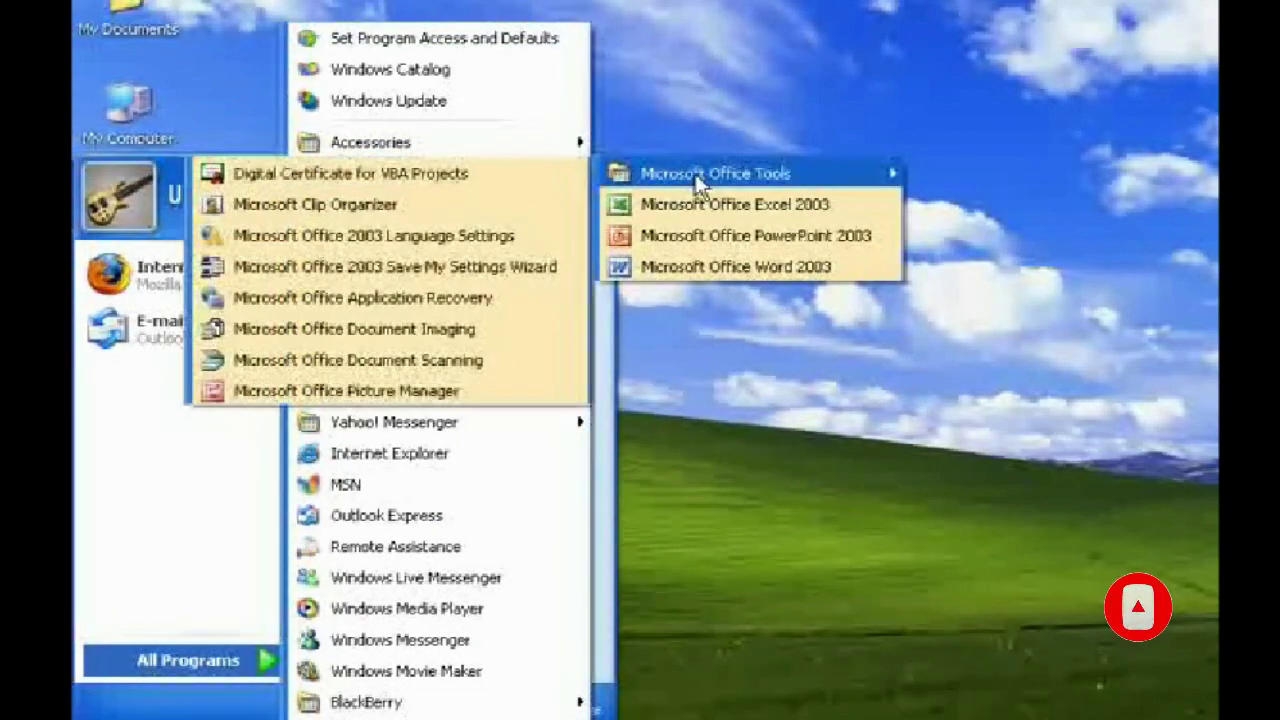